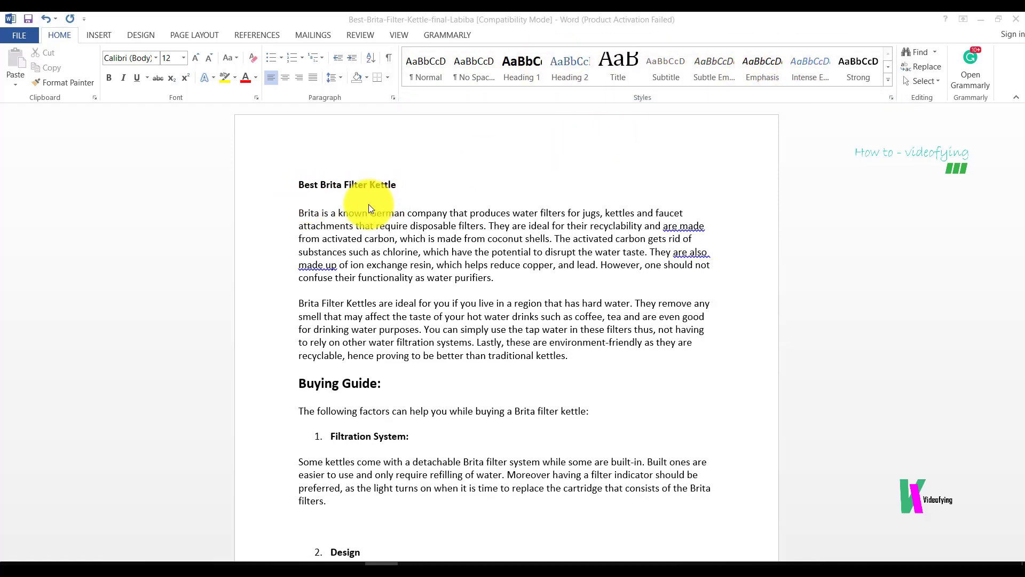
Step: Apply the Title style to the "Best Brita Filter Kettle" line at the start of the document
left_click(406, 189)
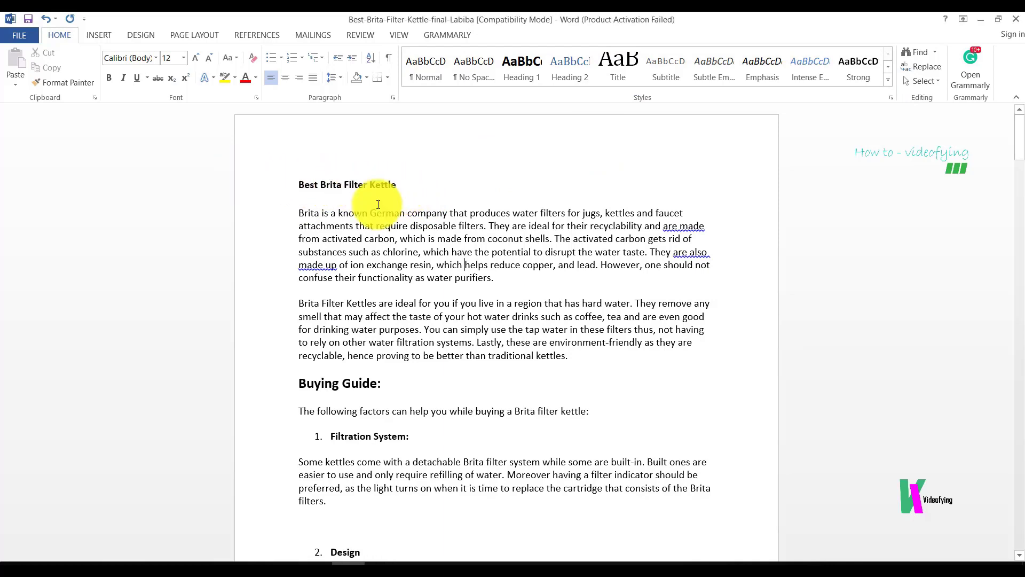
left_click(272, 192)
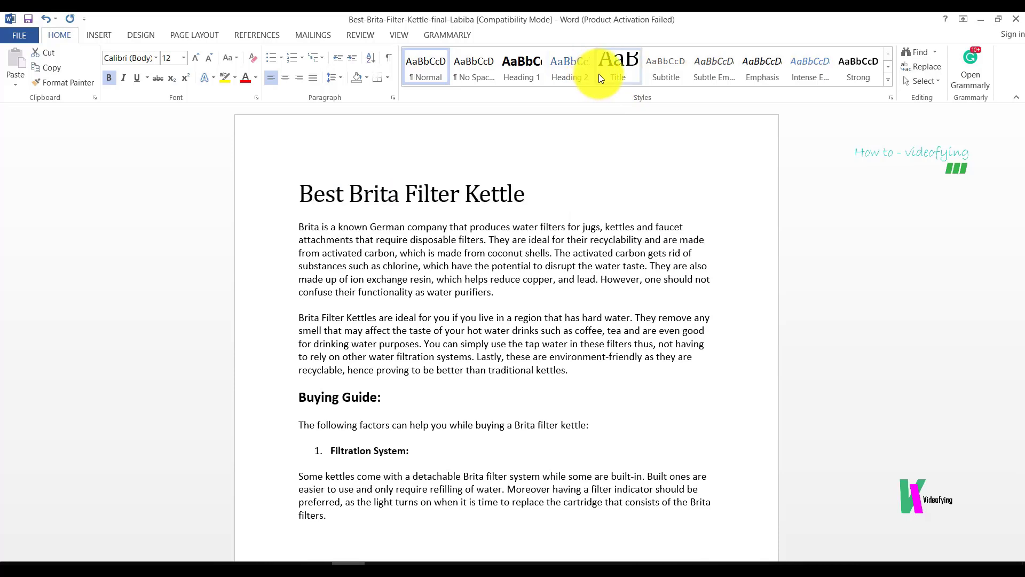
left_click(606, 73)
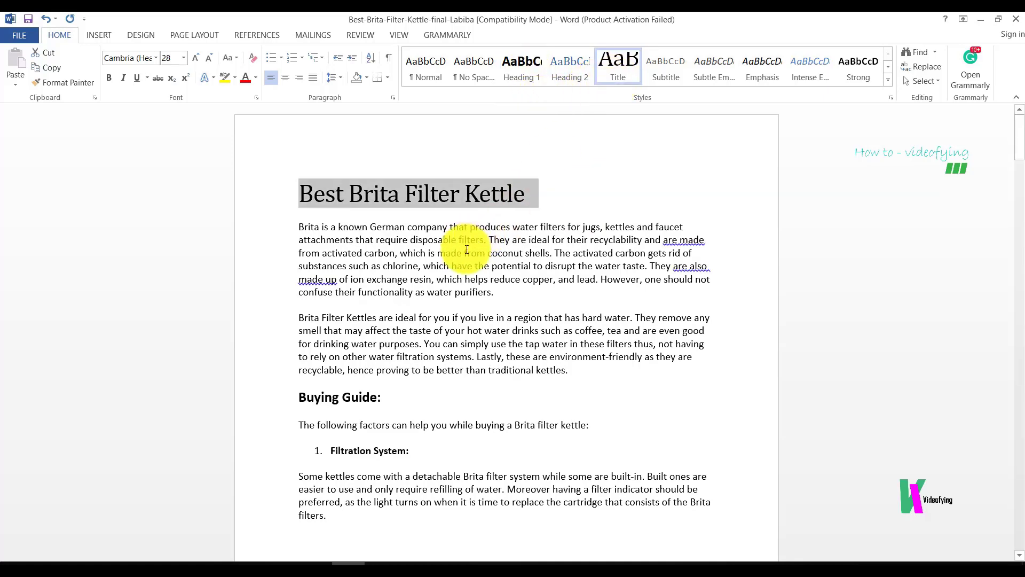
left_click(504, 293)
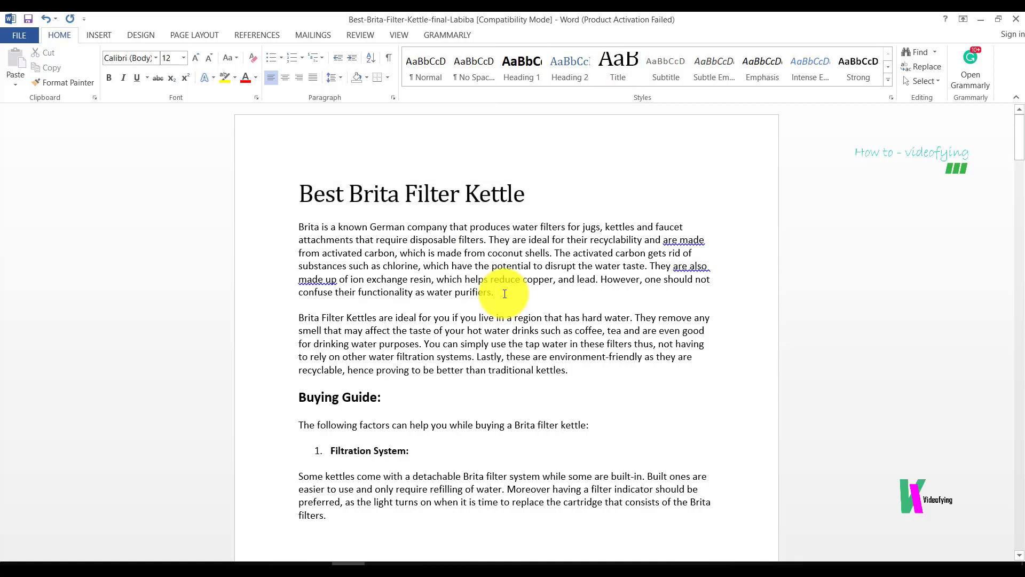
Step: Apply the Heading 1 style to the "Buying Guide:" line
scroll(504, 293, "down", 2)
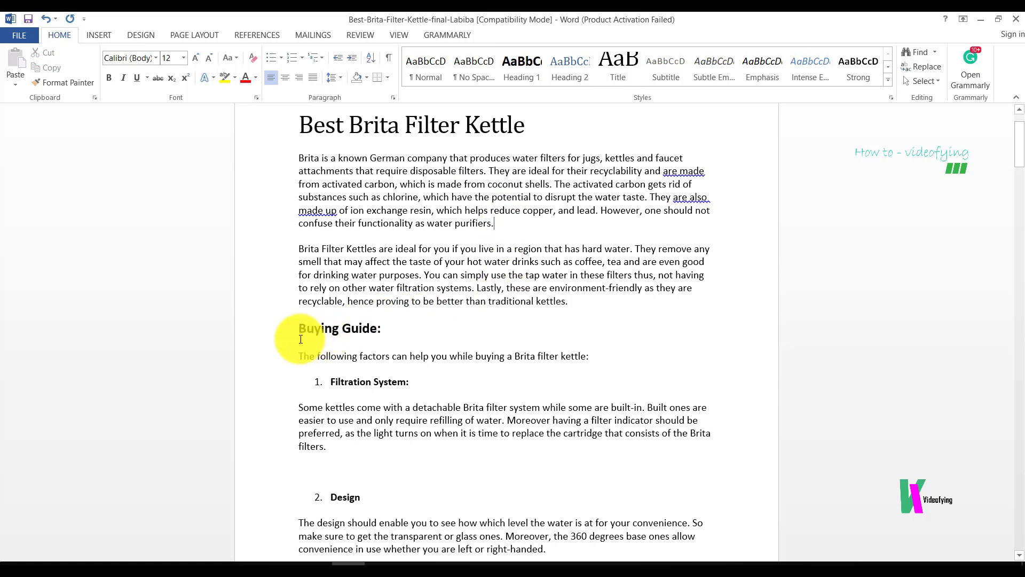
left_click(250, 339)
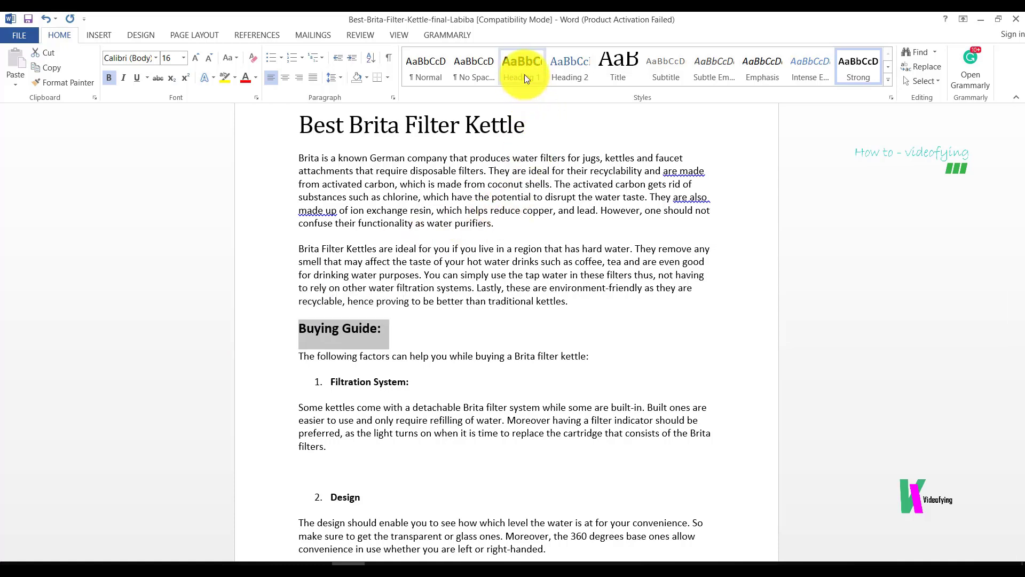
key("ctrl+b")
key("ctrl+e")
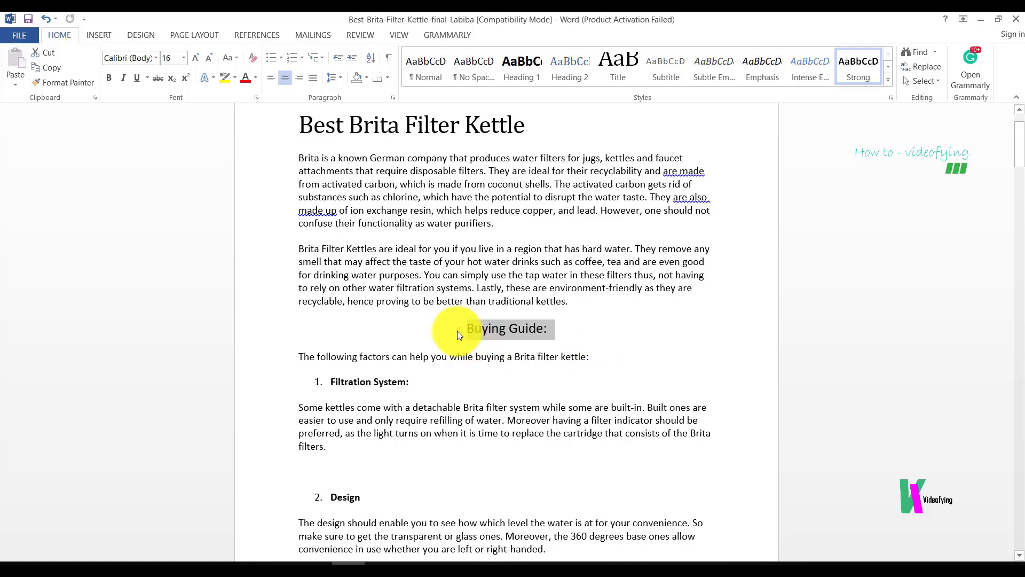
left_click(494, 408)
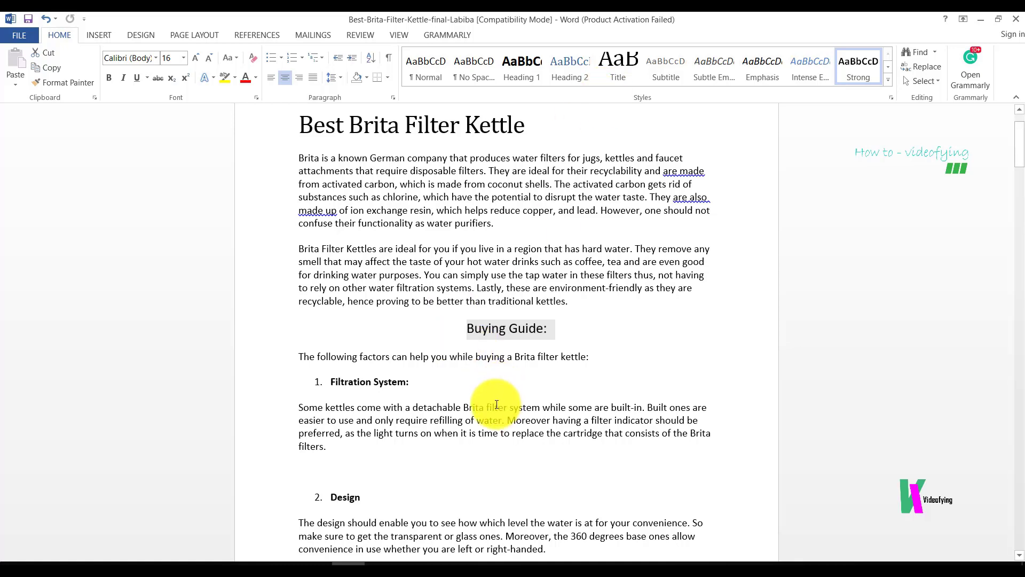
Step: Apply the Heading 2 style to the numbered "Filtration System:" and "Design" subheadings
left_click(259, 388)
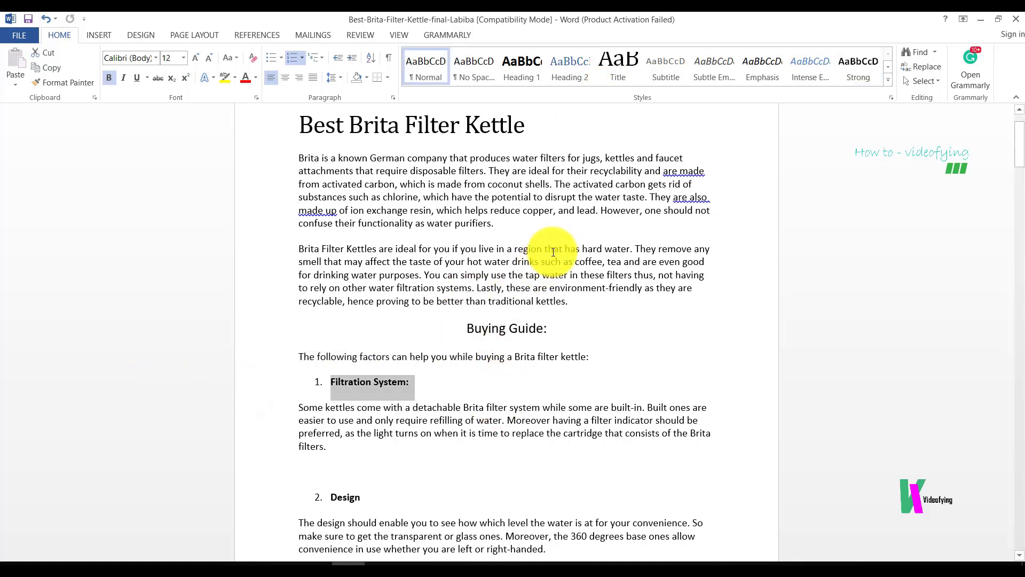
left_click(572, 70)
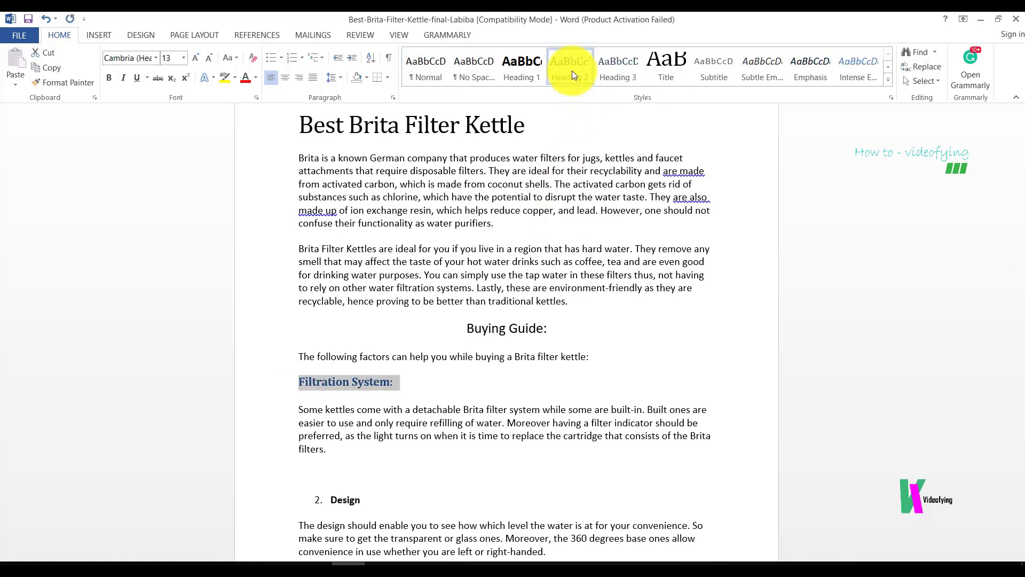
left_click(262, 507)
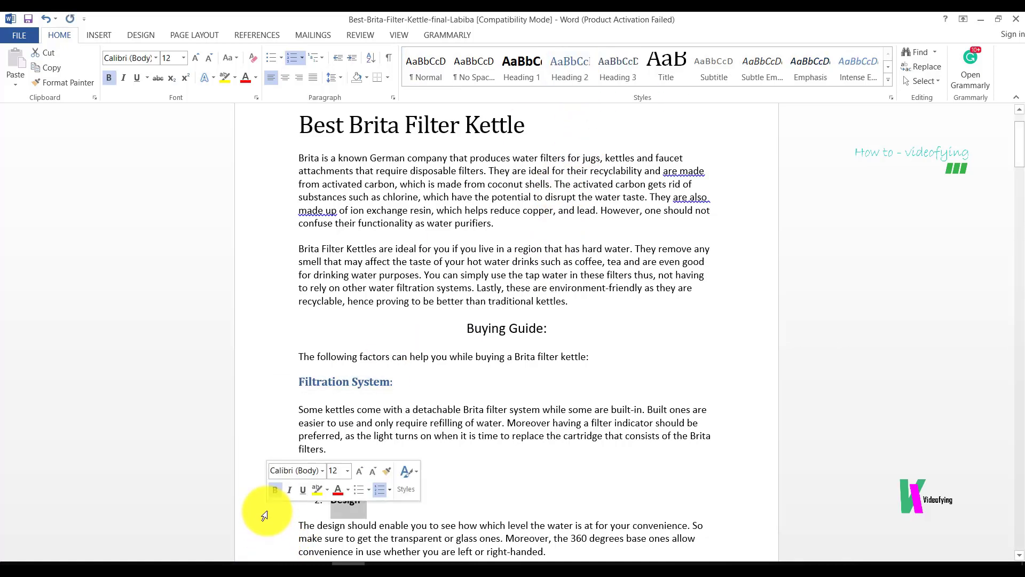
left_click(572, 68)
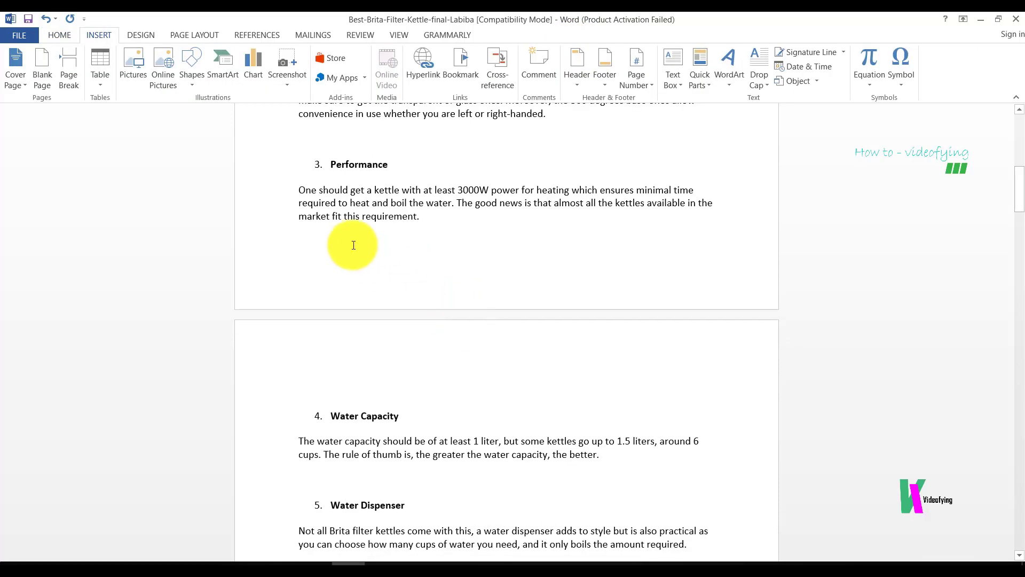
Step: Apply the Heading 2 style to the numbered "Performance" subheading
left_click(270, 165)
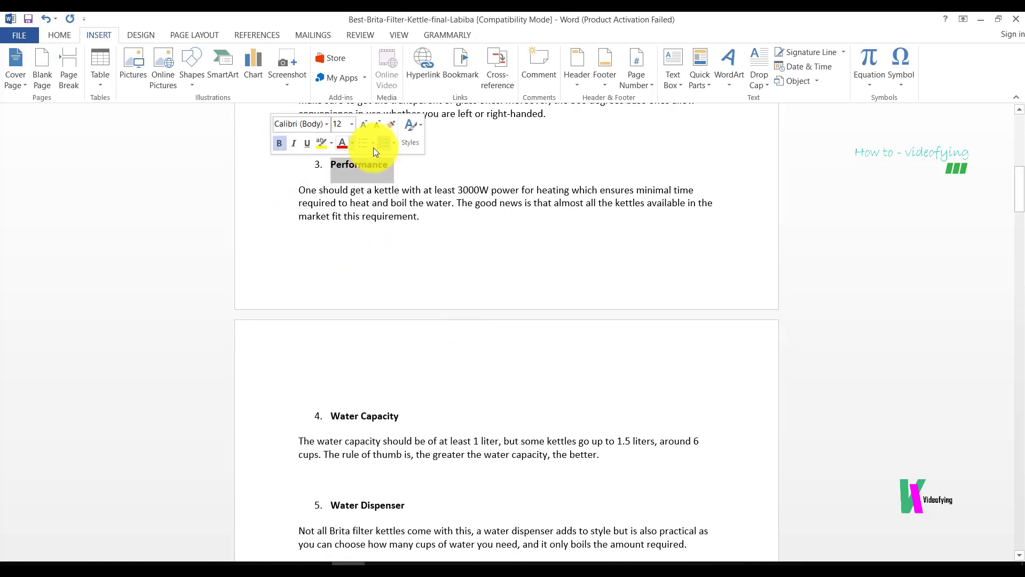
left_click(62, 37)
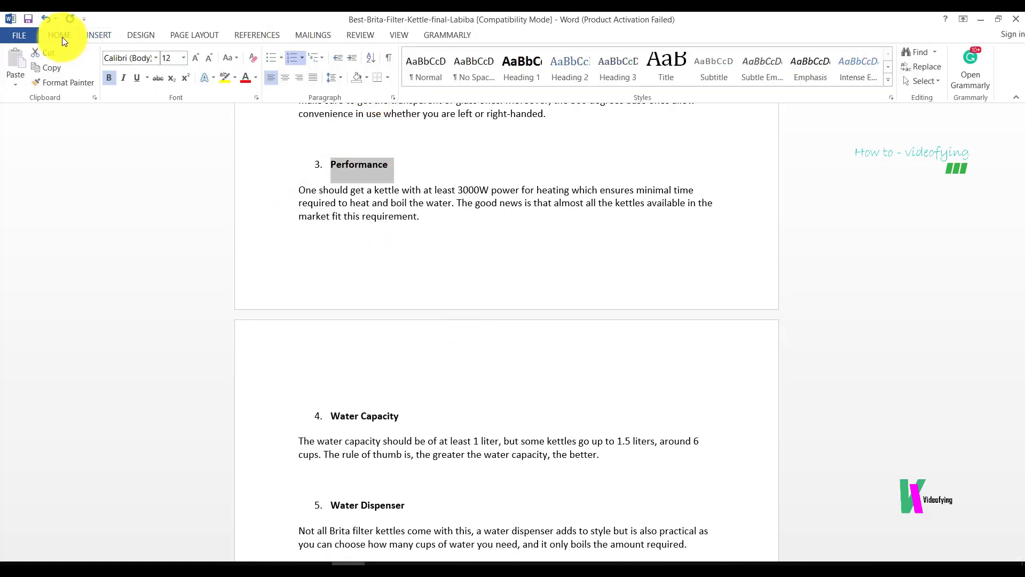
left_click(559, 71)
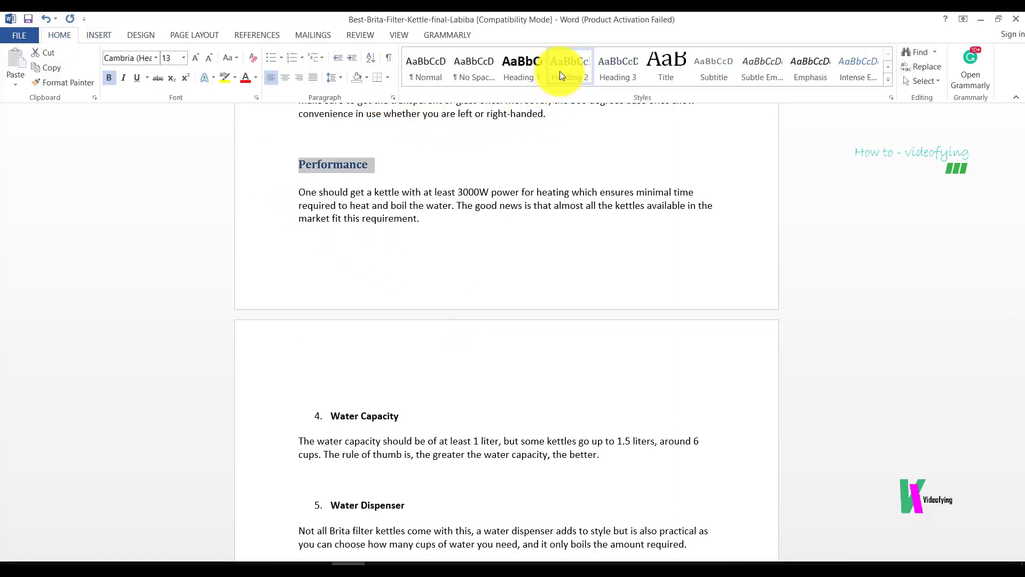
Step: Apply the Heading 1 style to the "Russell Hobbs 22851 BRITA Filter Purity Kettle" product line
scroll(459, 269, "down", 5)
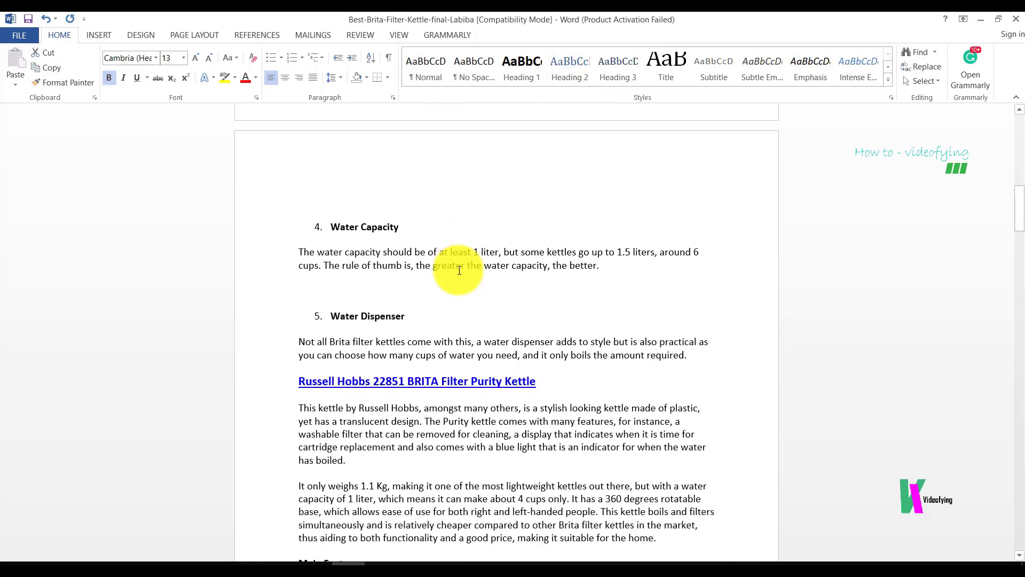
scroll(459, 270, "down", 3)
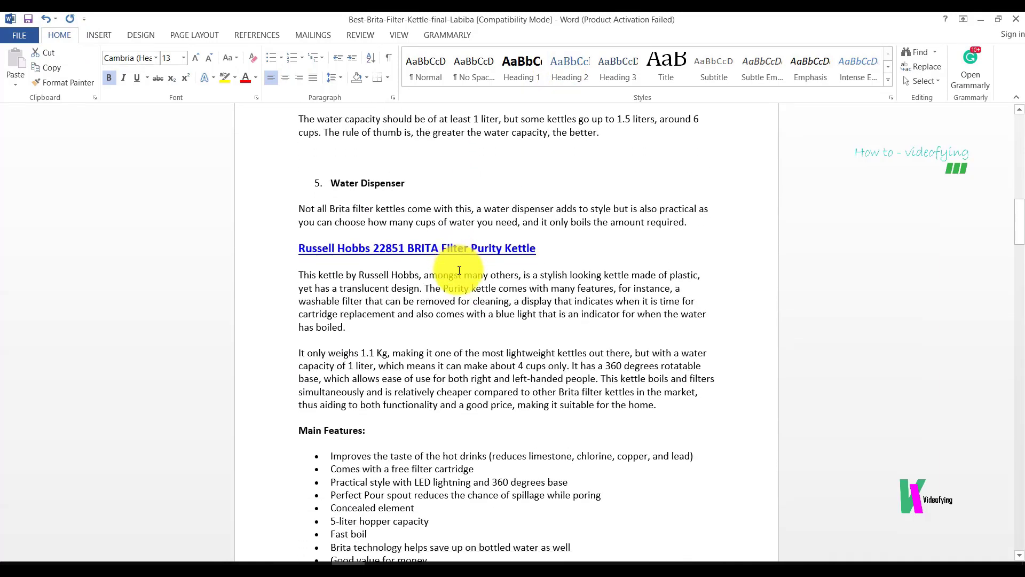
scroll(459, 269, "down", 1)
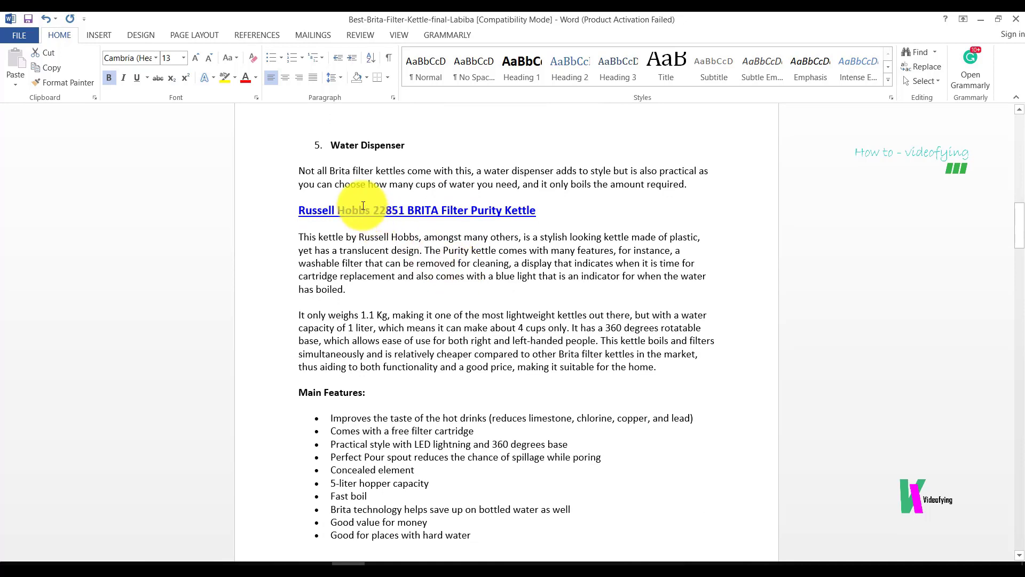
left_click(247, 219)
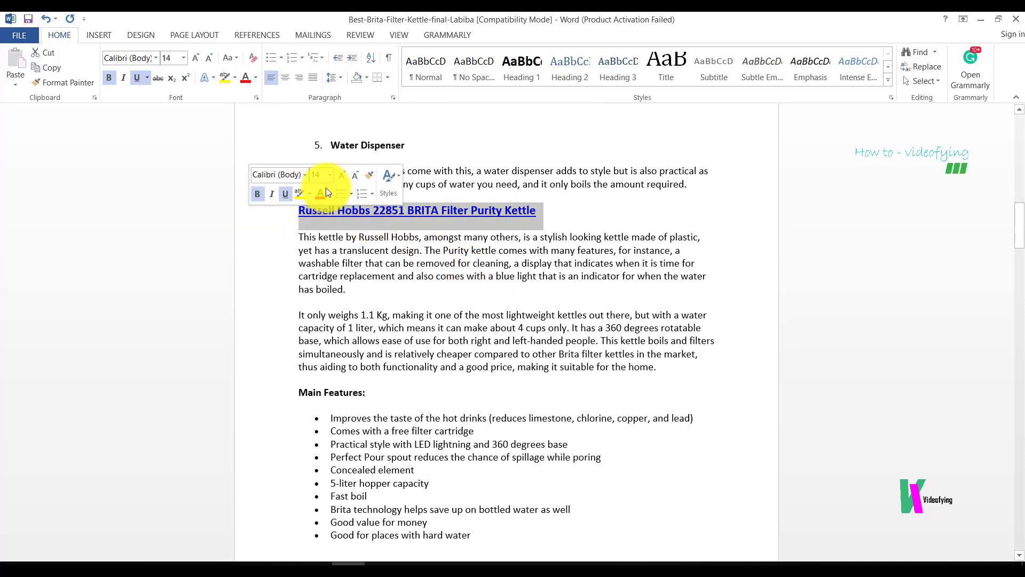
left_click(530, 76)
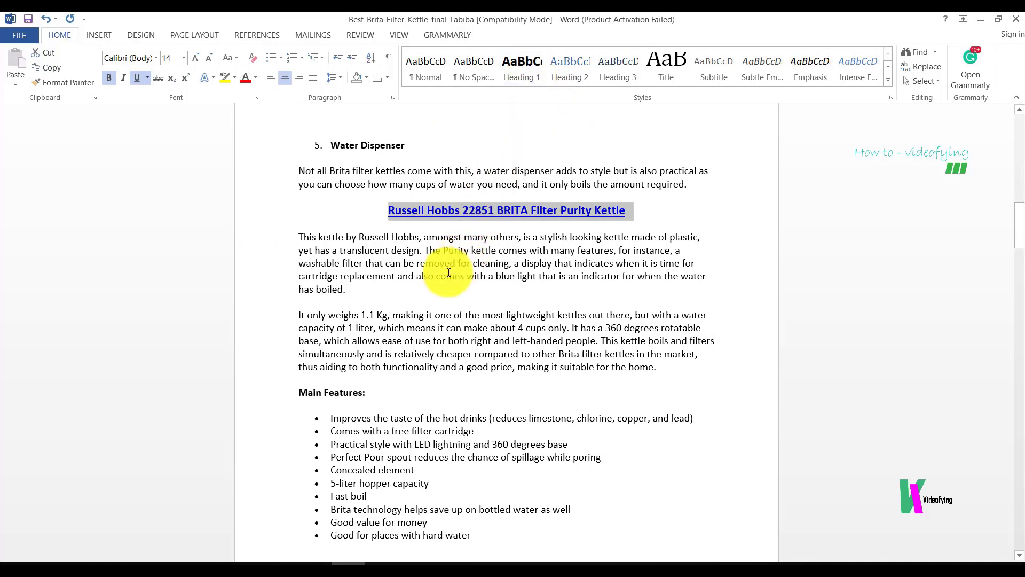
Step: Apply the Heading 3 style to the "Main Features:" line under the Russell Hobbs 22851 kettle
scroll(448, 272, "down", 2)
left_click(256, 323)
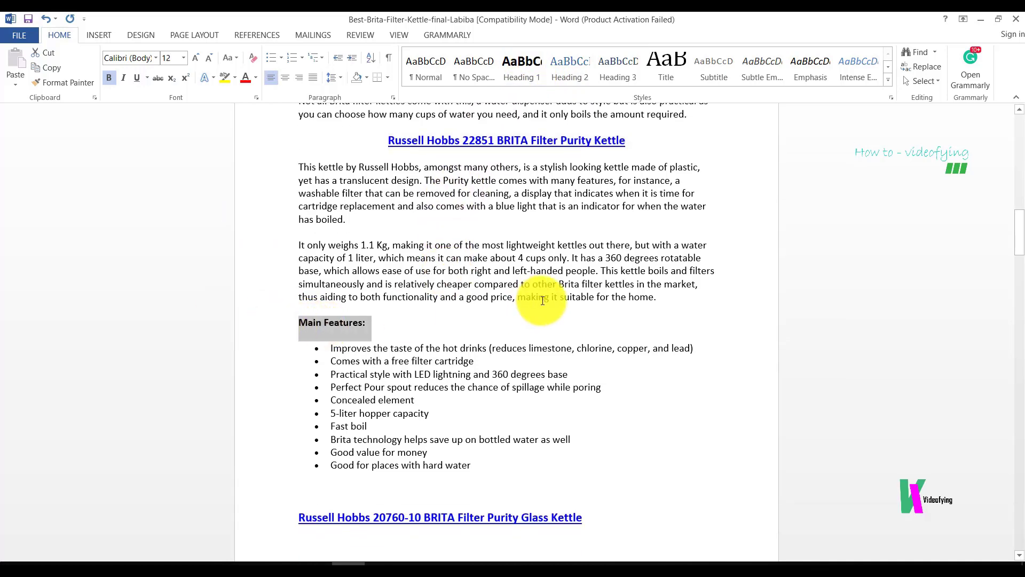
left_click(621, 79)
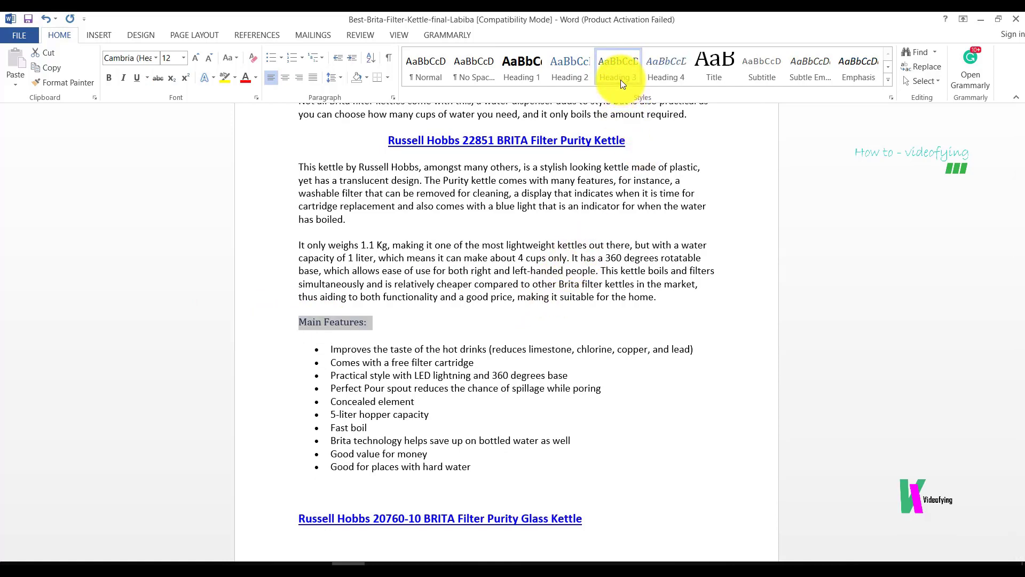
left_click(533, 328)
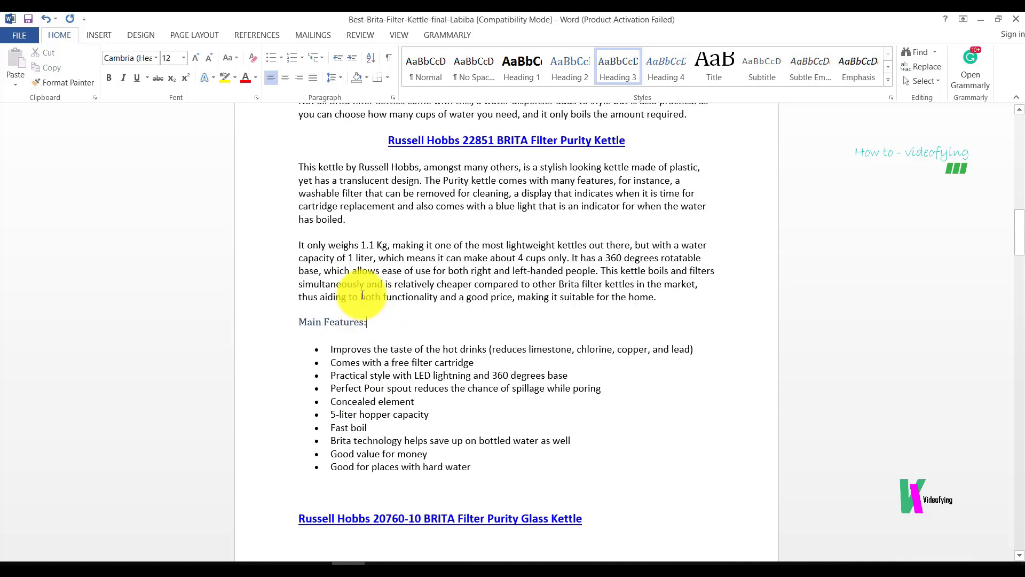
Step: Insert an Automatic Table 1 table of contents at the start of the document, above the title
scroll(459, 287, "up", 5)
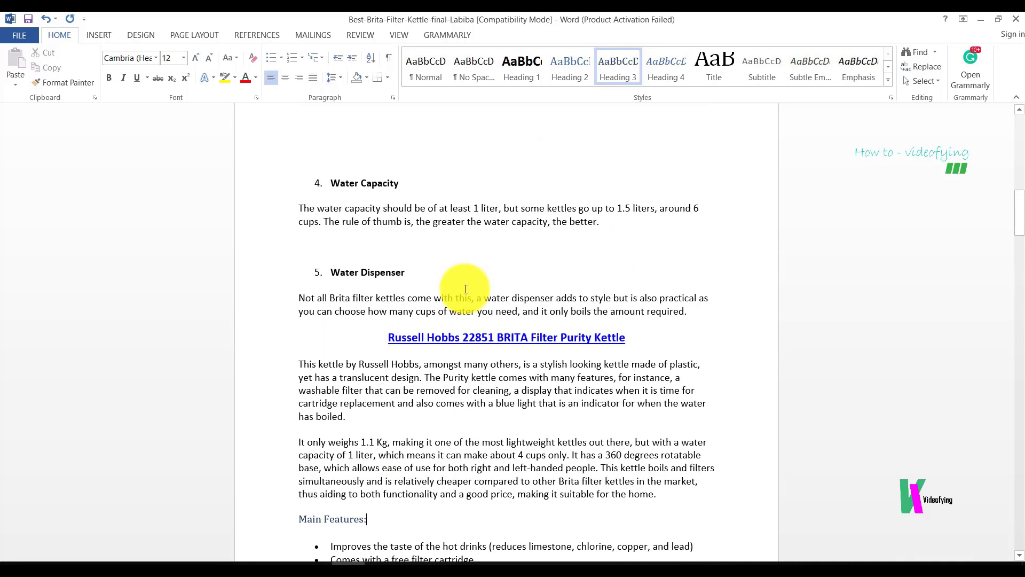
scroll(466, 288, "up", 20)
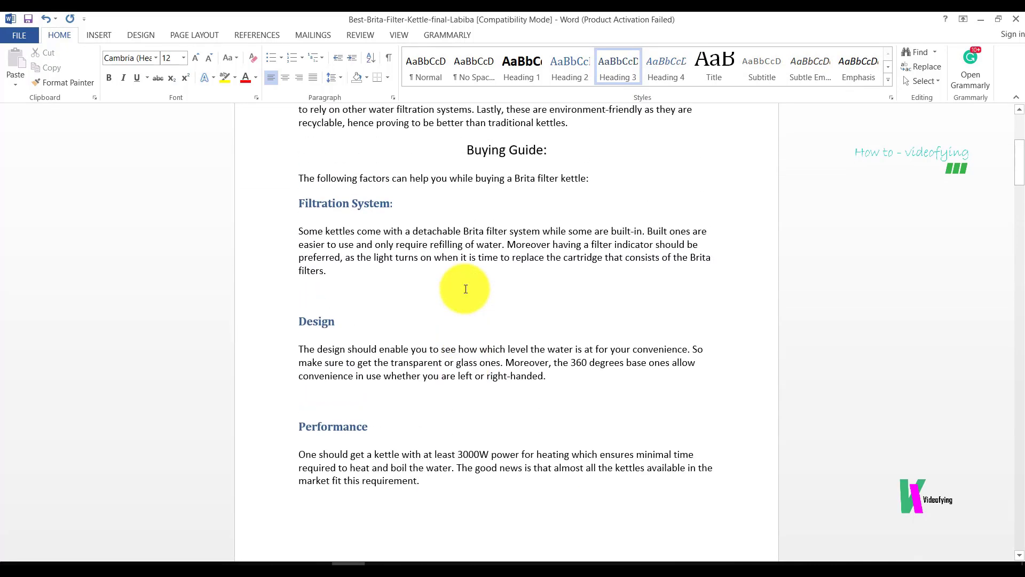
scroll(466, 289, "up", 2)
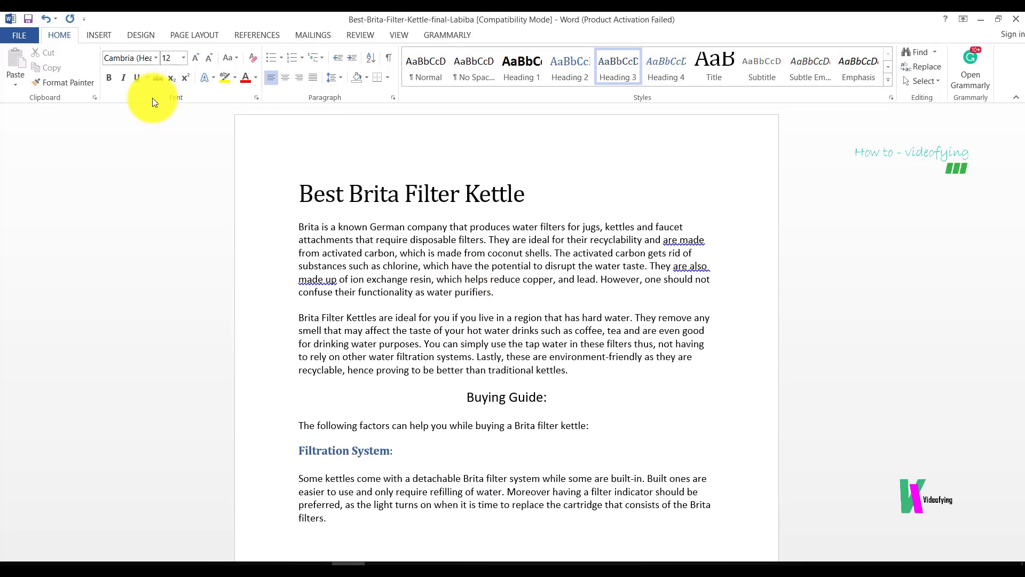
left_click(99, 35)
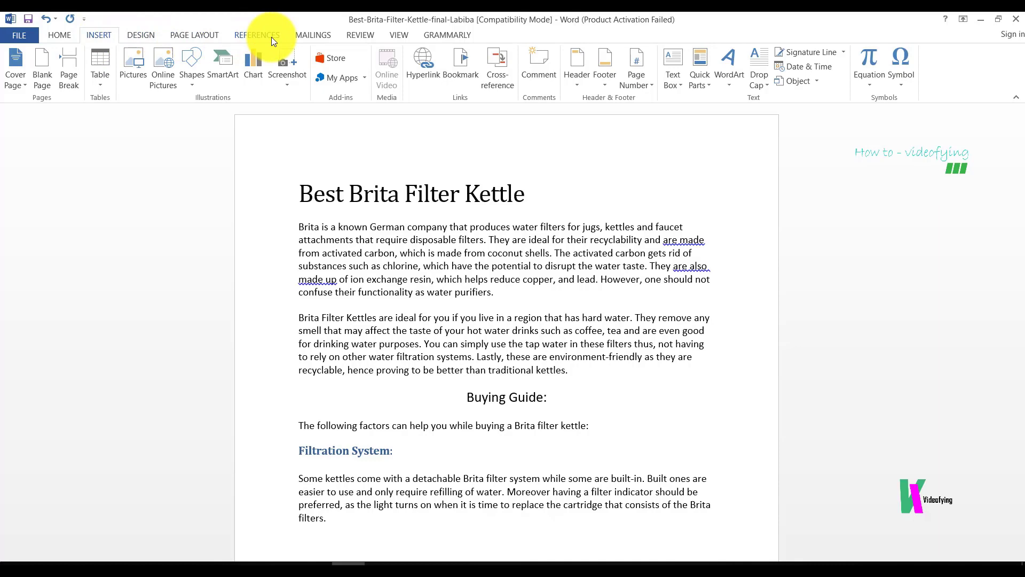
left_click(256, 35)
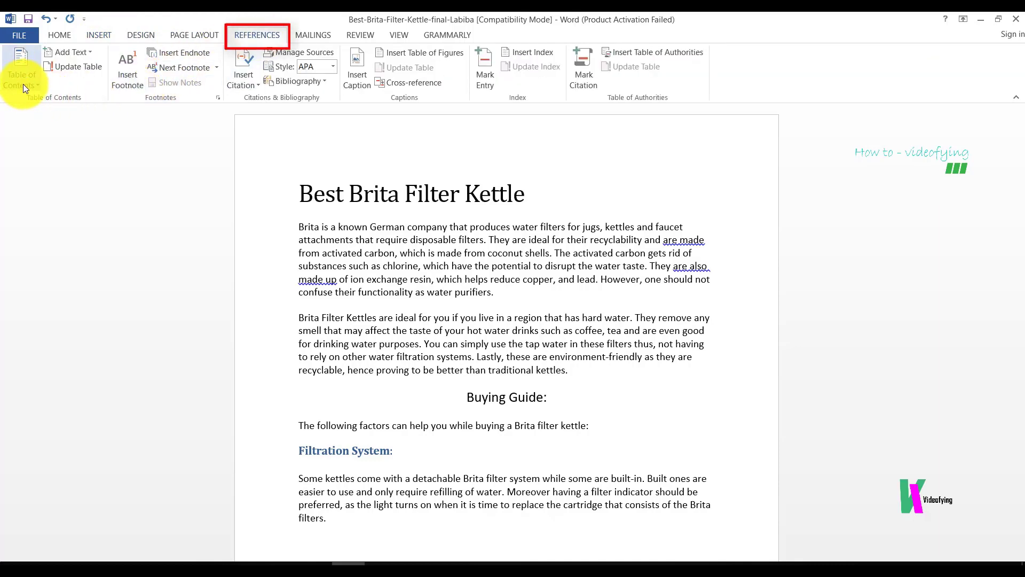
left_click(37, 128)
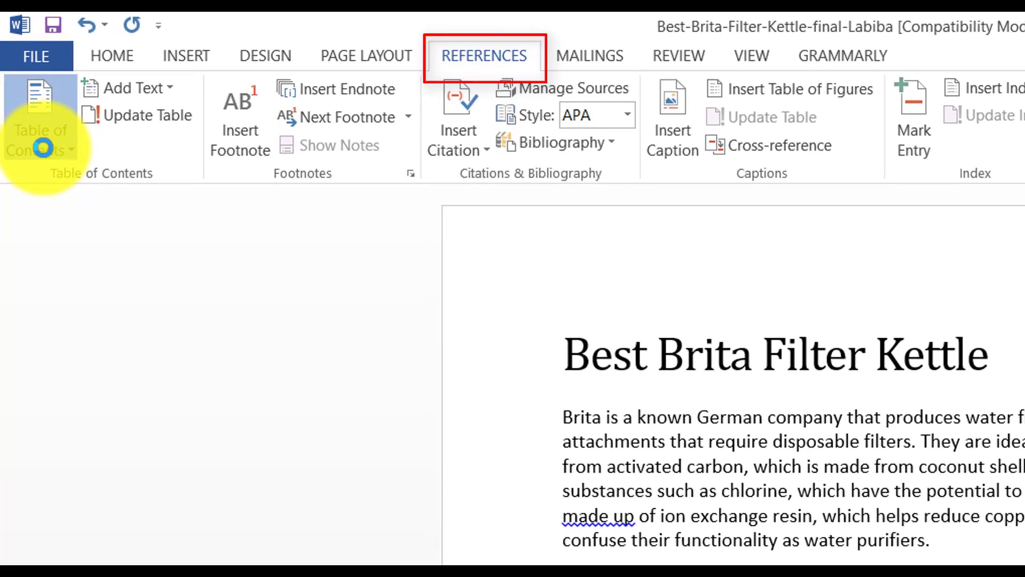
left_click(43, 148)
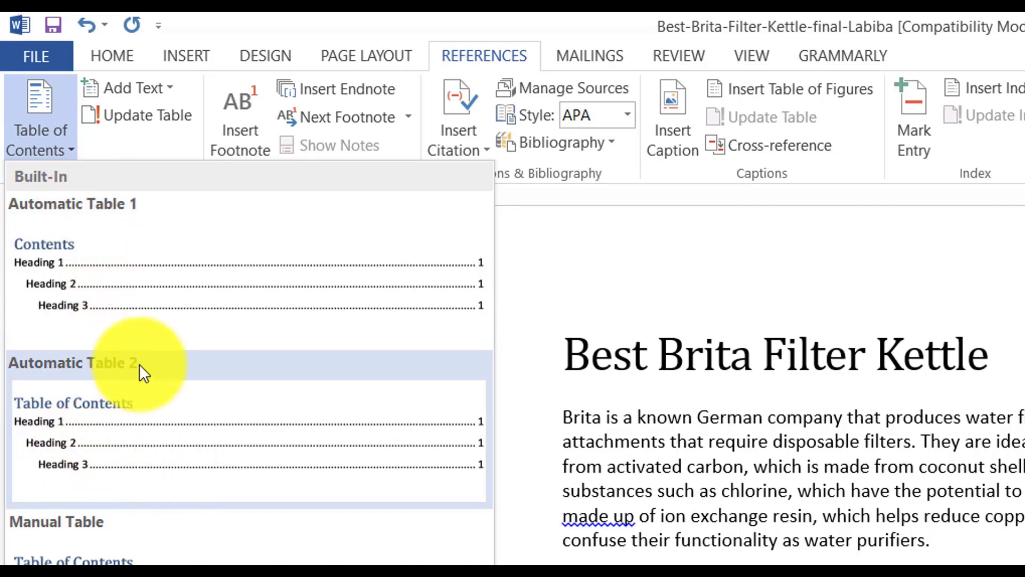
left_click(114, 305)
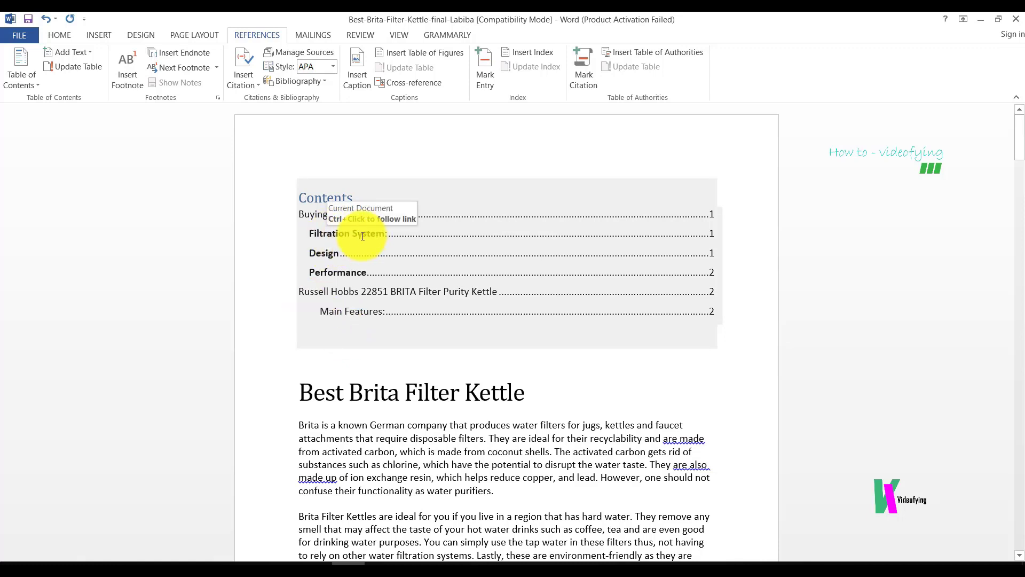
Step: Follow the "Filtration System:" and "Main Features:" links in the table of contents to check their target sections
left_click(332, 235, "ctrl")
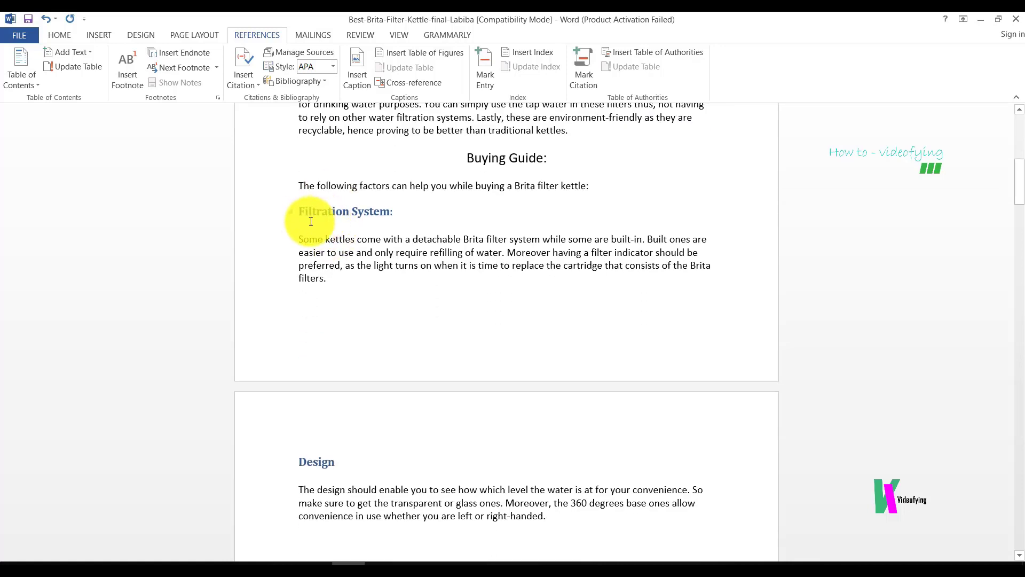
scroll(428, 272, "up", 8)
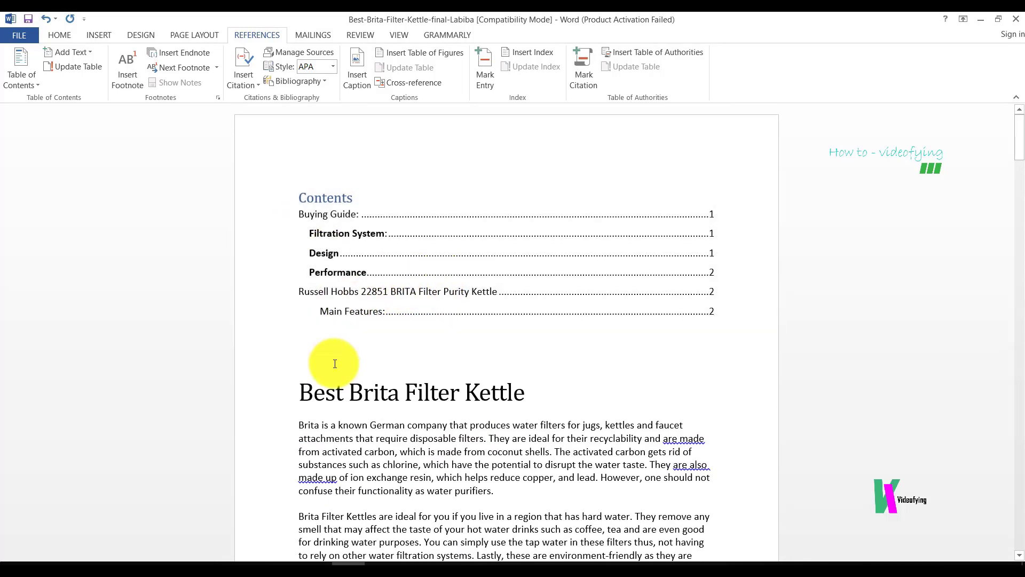
left_click(356, 315, "ctrl")
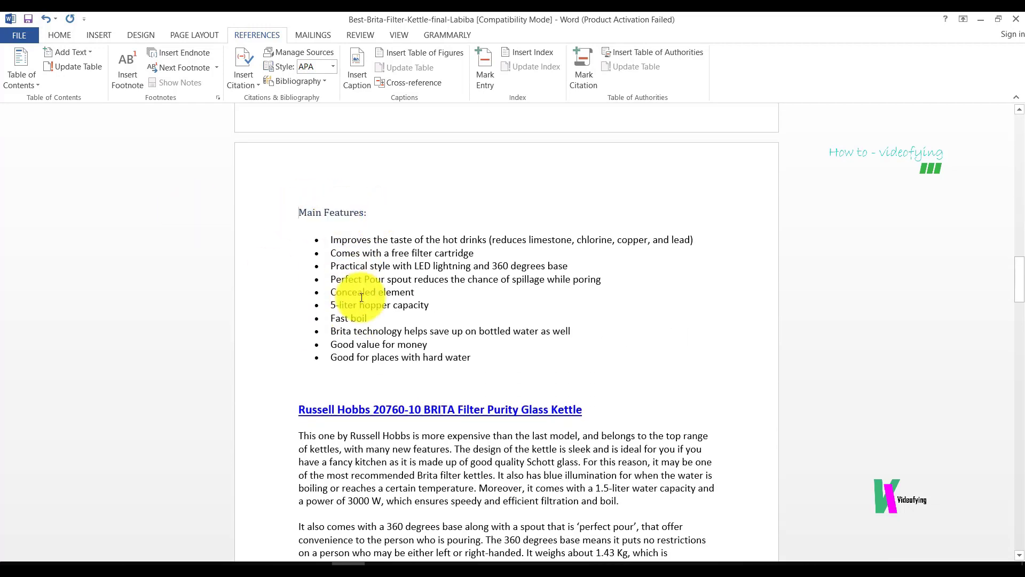
scroll(421, 304, "down", 3)
scroll(366, 315, "down", 5)
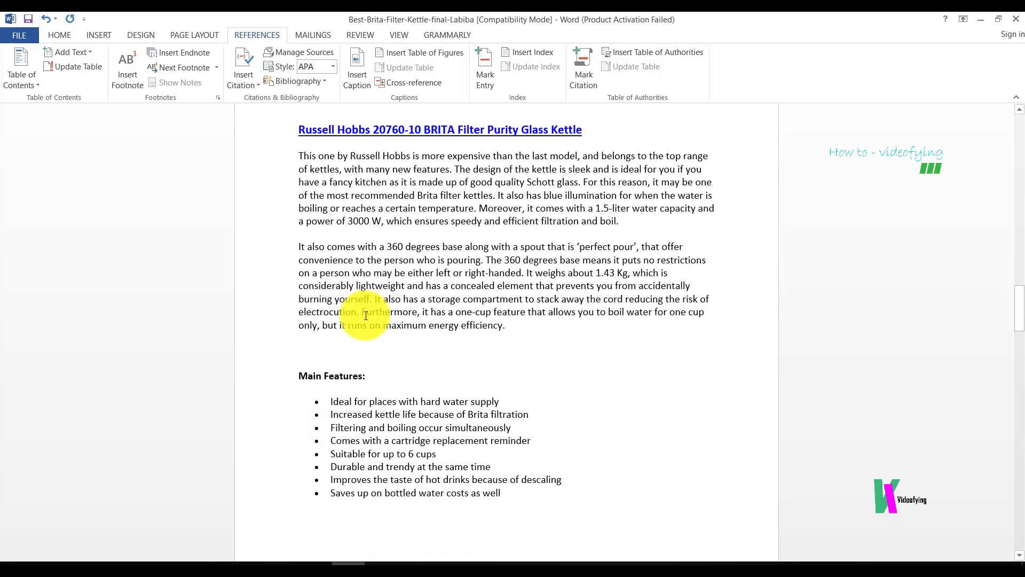
Step: Make all entries of the table of contents bold, from "Buying Guide:" to "Main Features:"
scroll(413, 365, "down", 13)
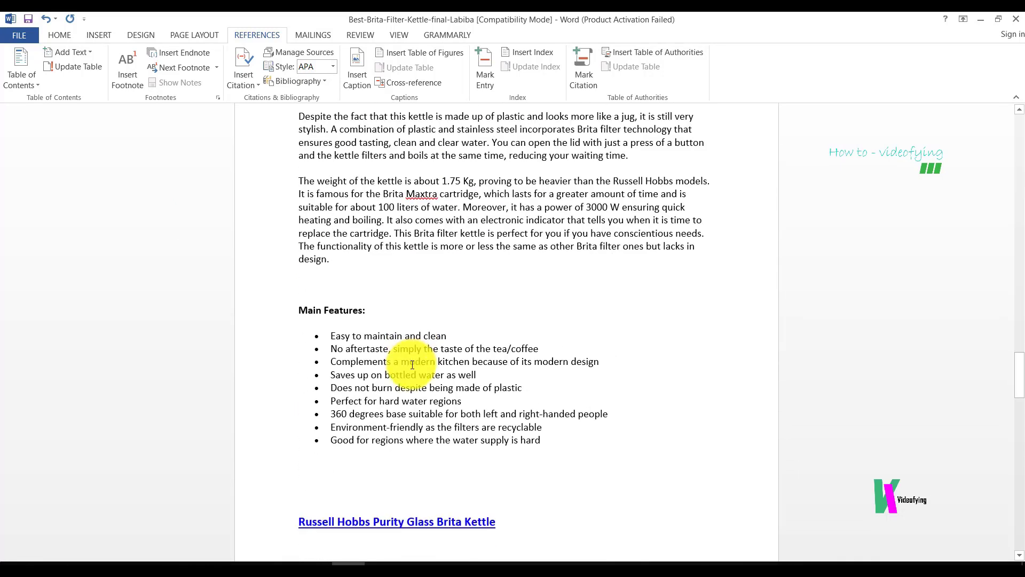
scroll(412, 364, "up", 20)
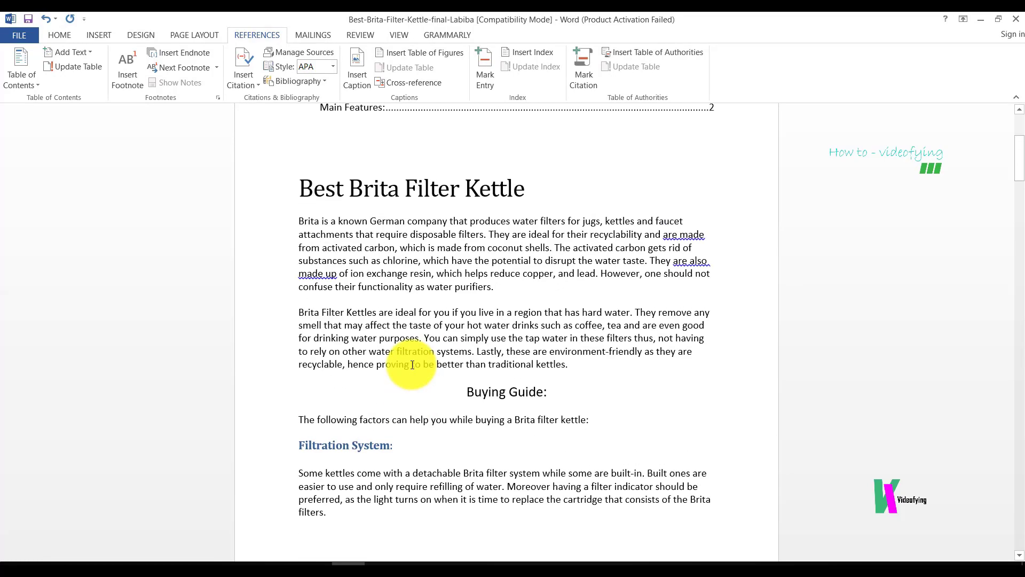
scroll(412, 364, "up", 4)
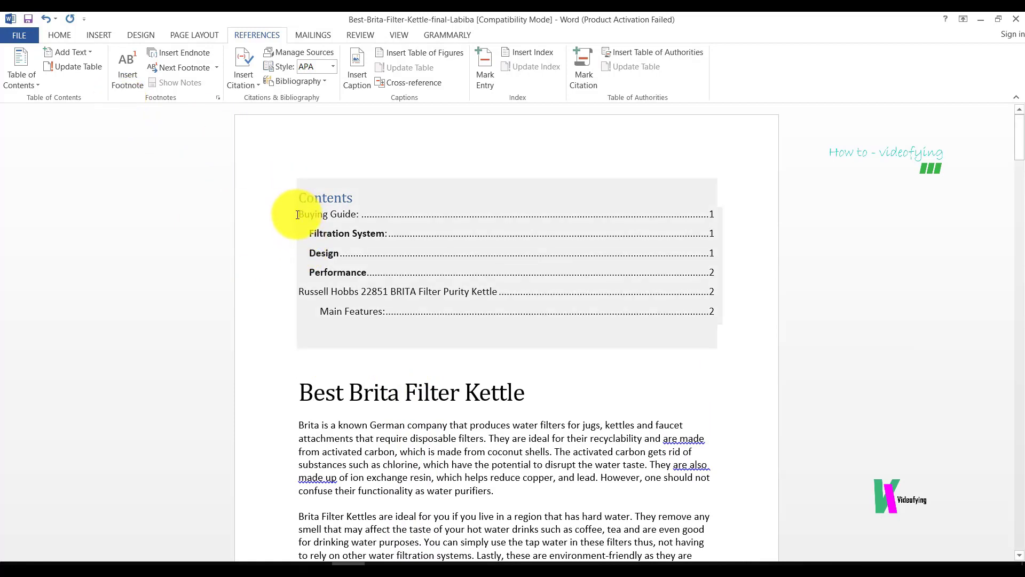
left_click_drag(297, 214, 509, 317)
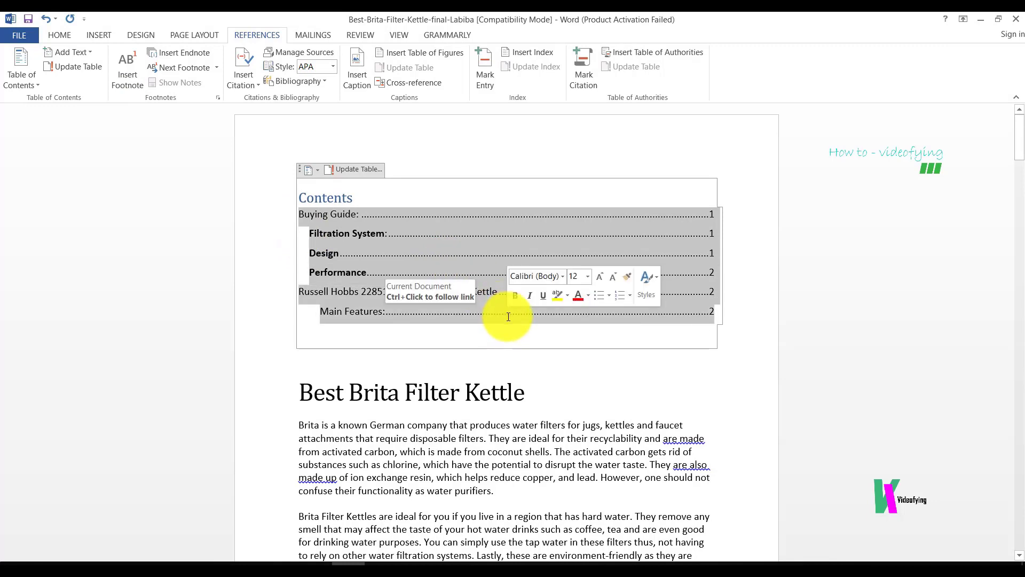
left_click(60, 36)
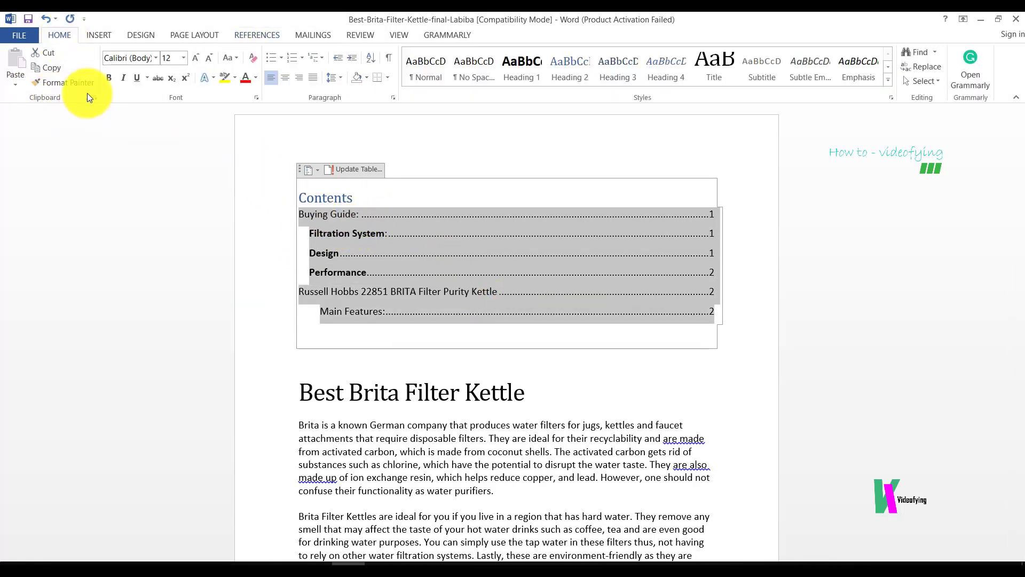
left_click(107, 79)
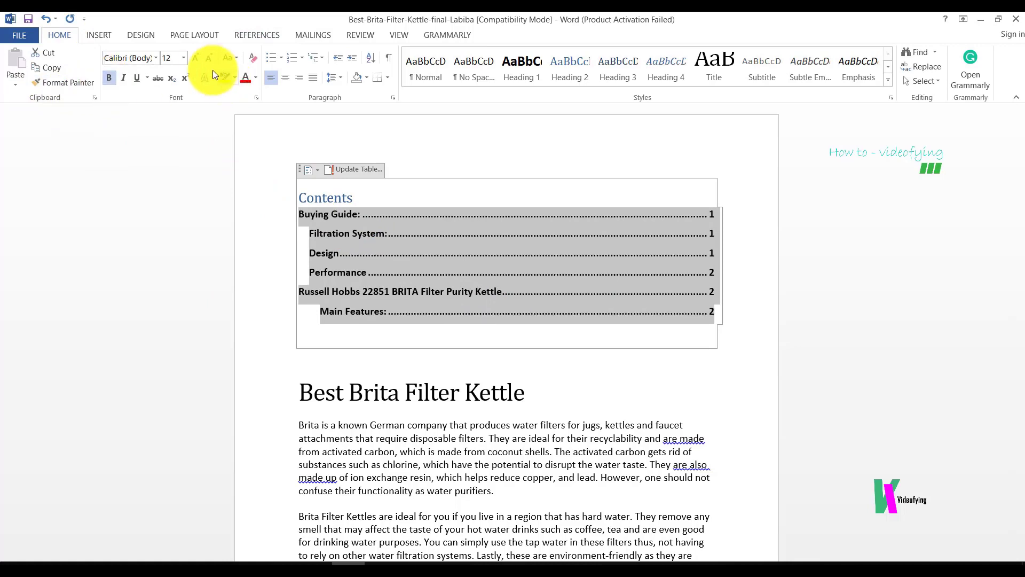
Step: Try a 14 pt size and a dark blue font colour on the table of contents entries, and undo both changes
left_click(199, 60)
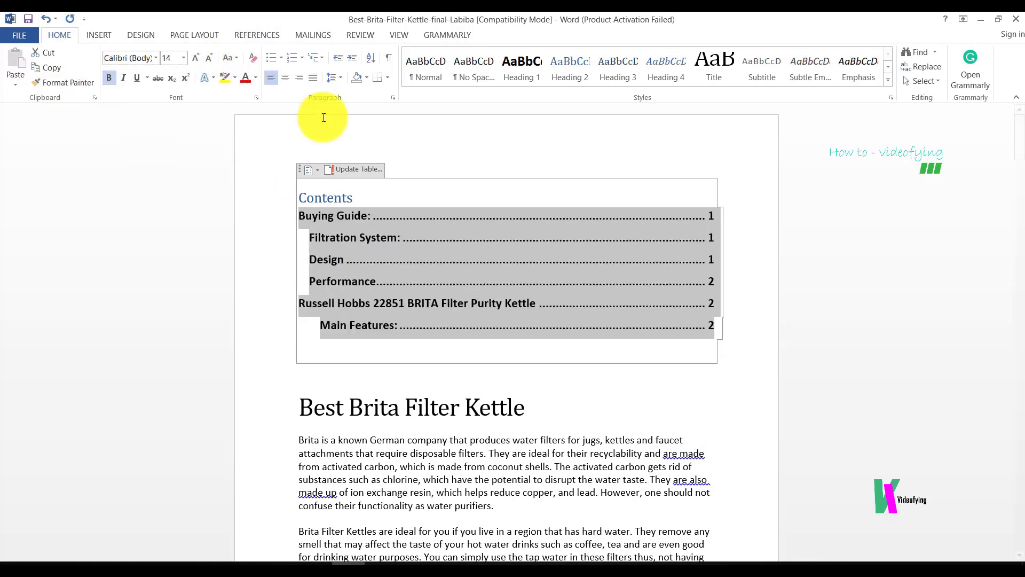
left_click(257, 79)
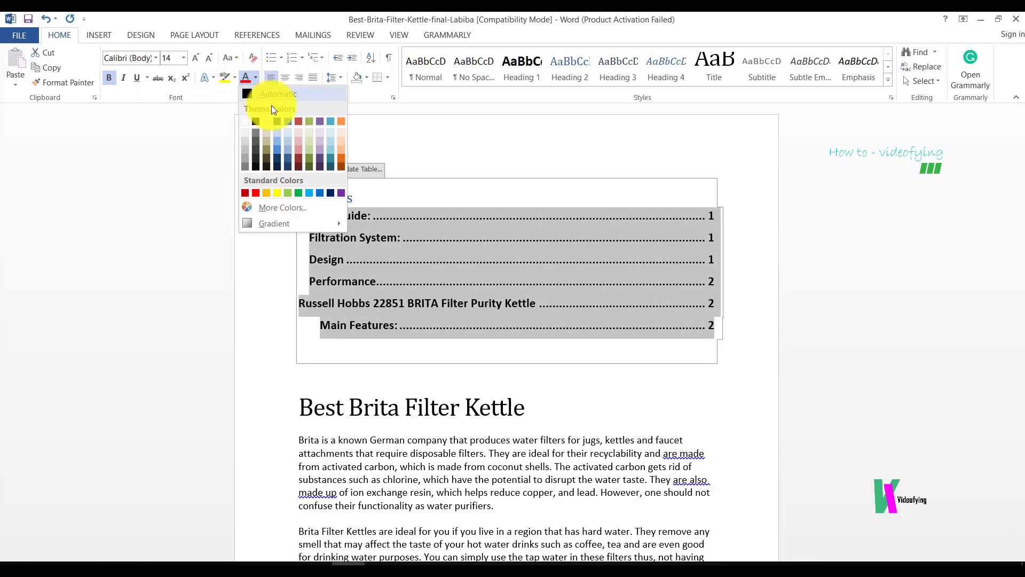
left_click(276, 122)
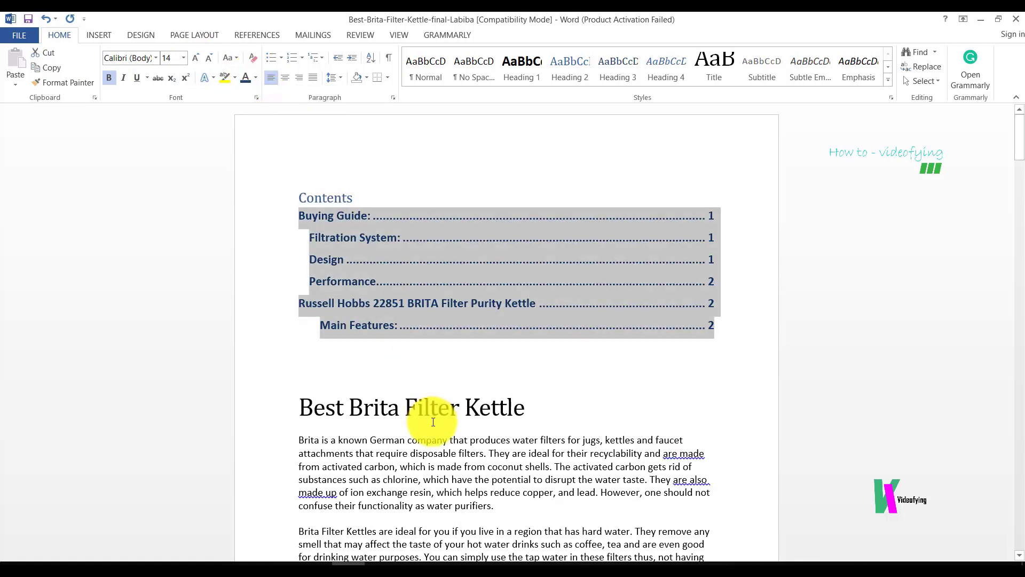
left_click(339, 356)
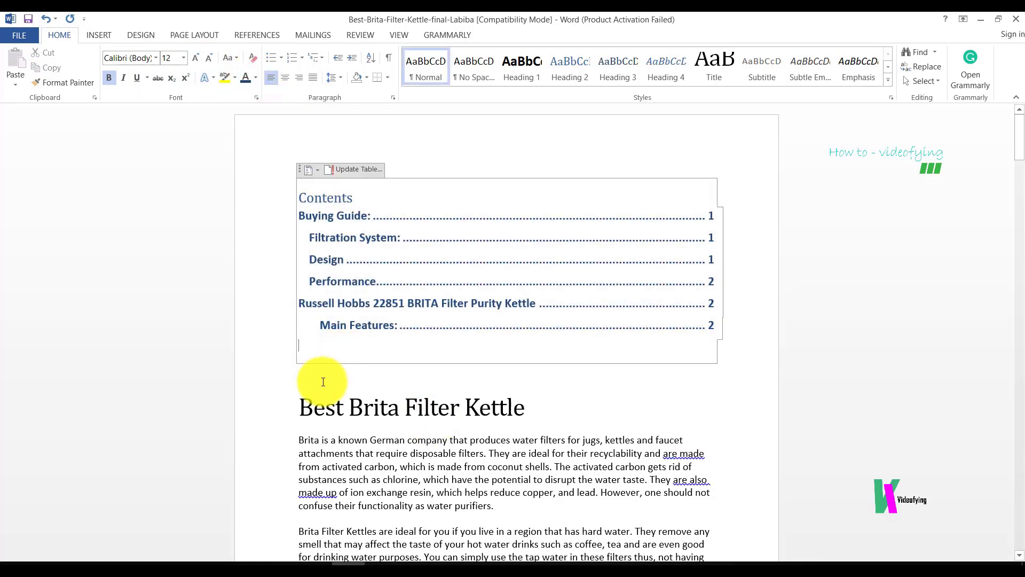
left_click(337, 379)
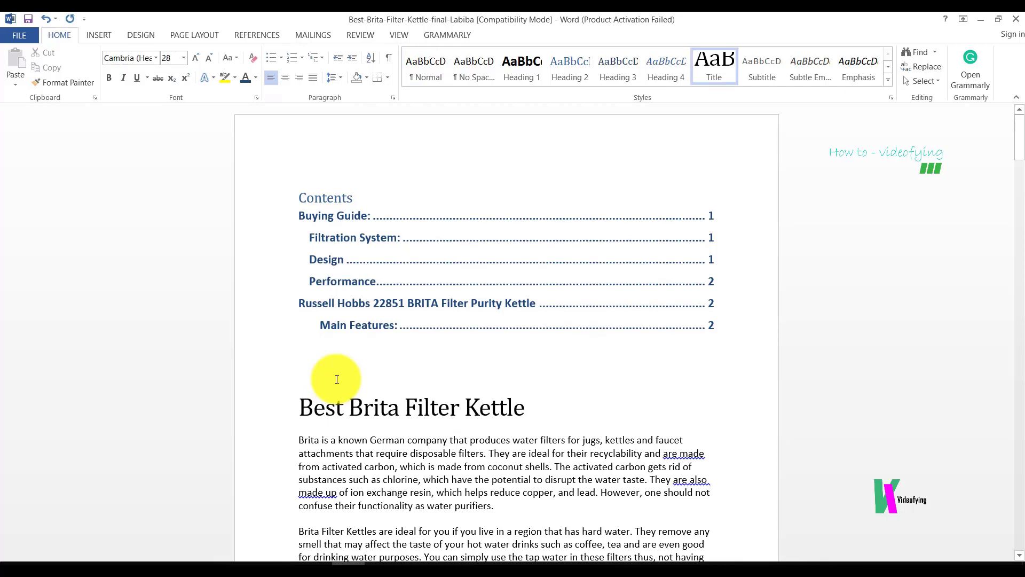
key("ctrl+z")
key("ctrl+z")
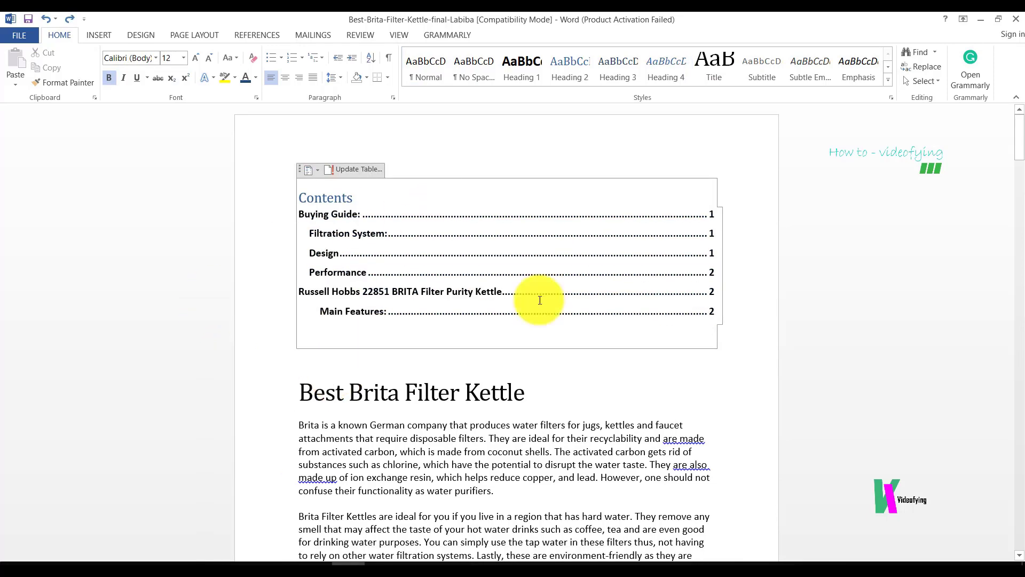
Step: Modify the Heading 2 style to use the darkest orange theme colour (Accent 6) as its font colour
left_click(610, 370)
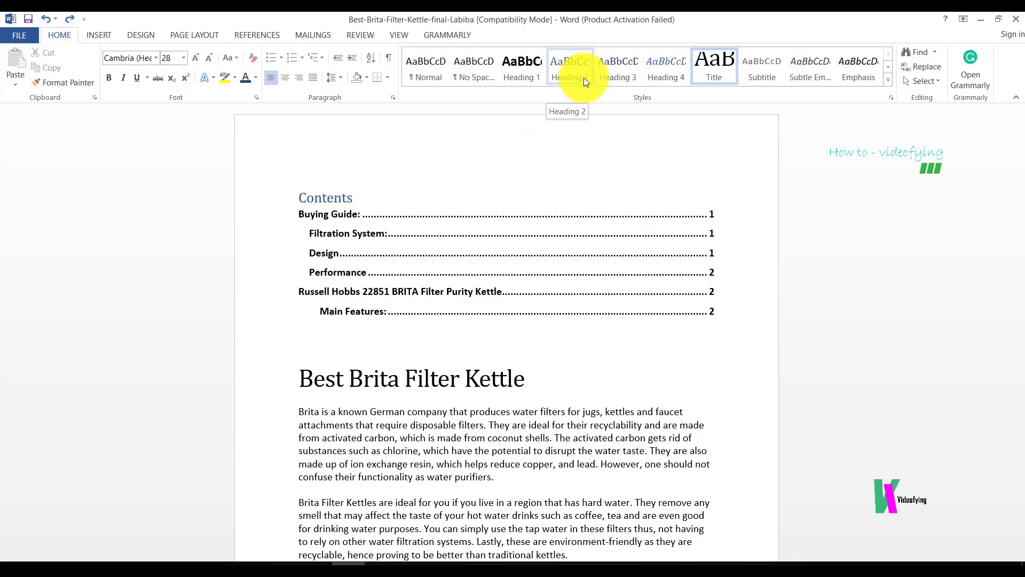
left_click(888, 79)
right_click(569, 62)
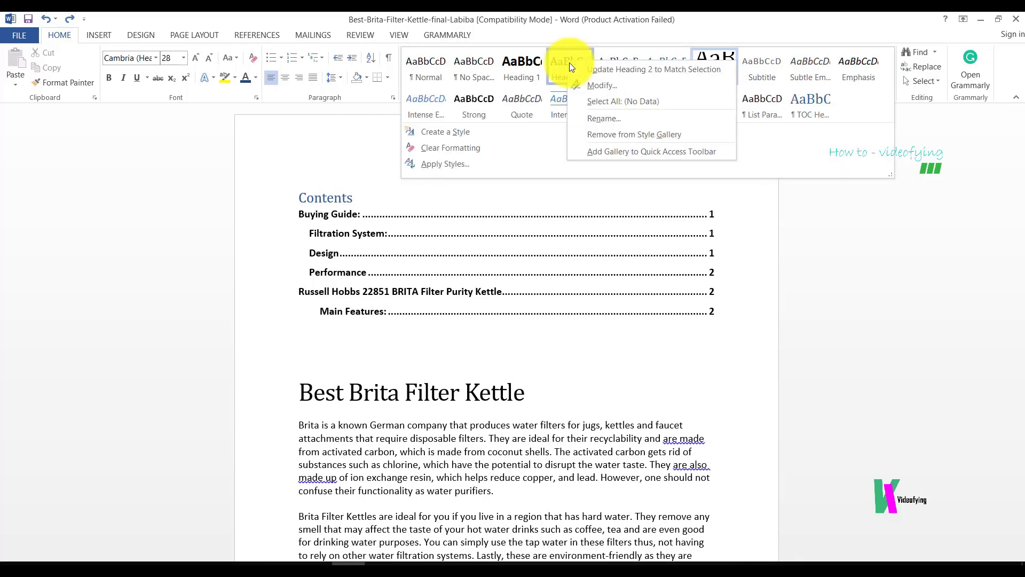
left_click(592, 86)
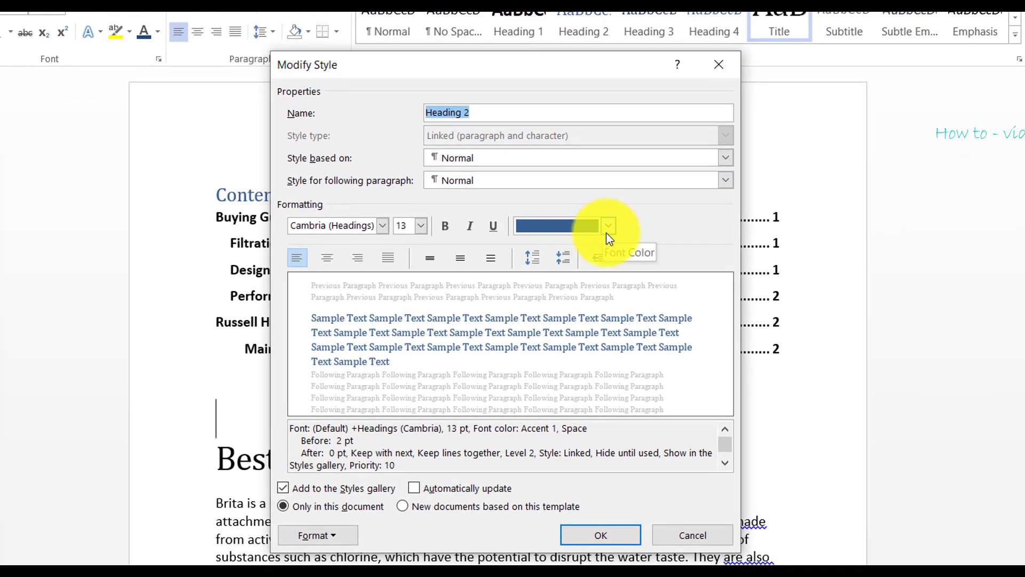
left_click(607, 227)
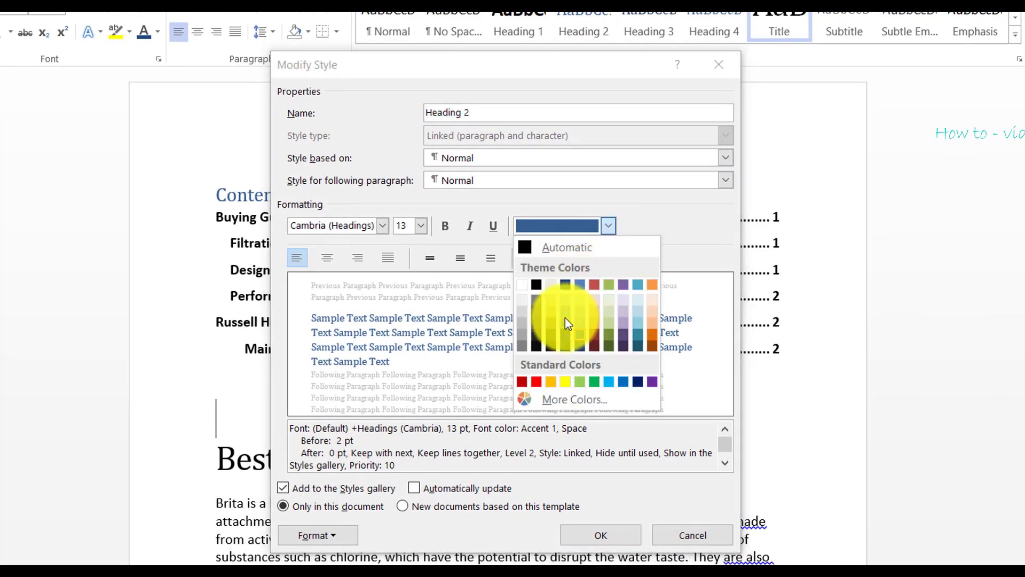
left_click(549, 313)
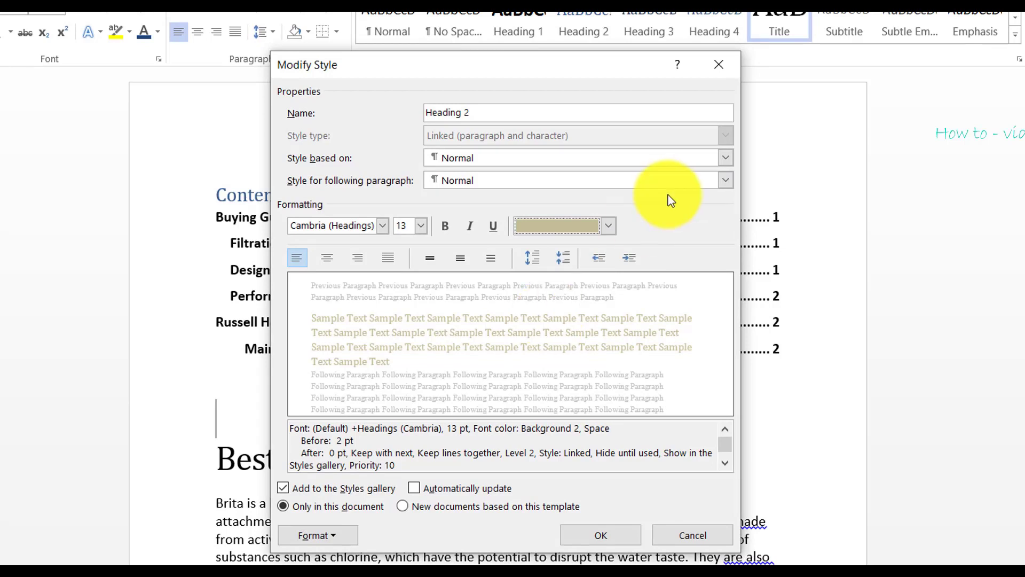
left_click(604, 232)
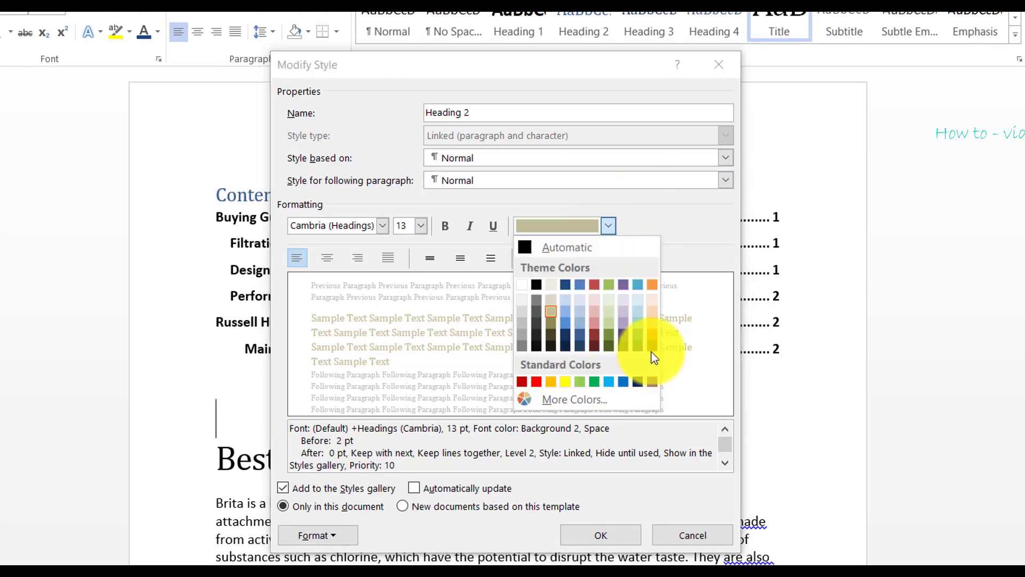
left_click(654, 349)
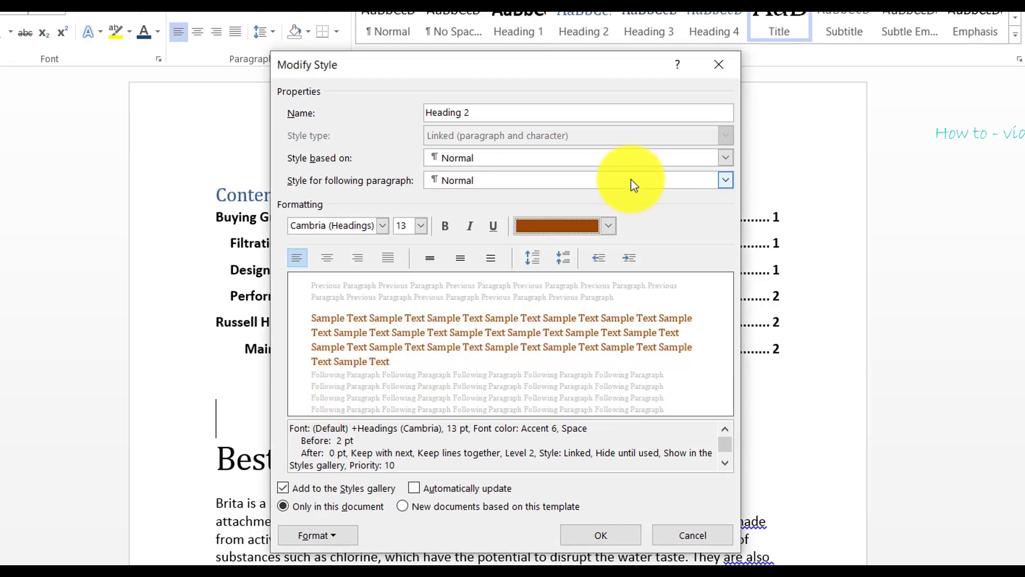
Step: Set the Heading 2 style to bold at 16 pt and save the style changes
left_click(451, 225)
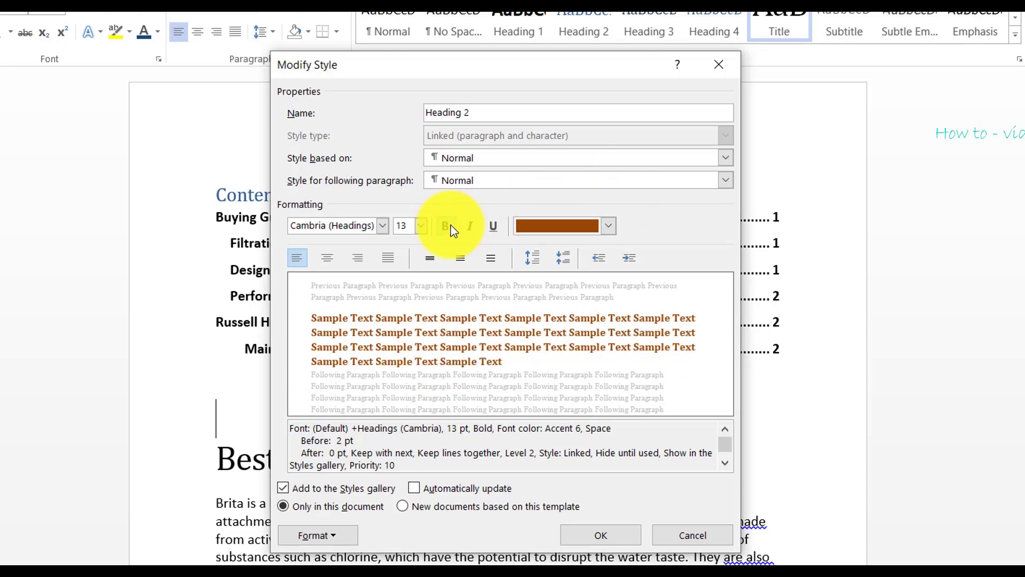
left_click(420, 230)
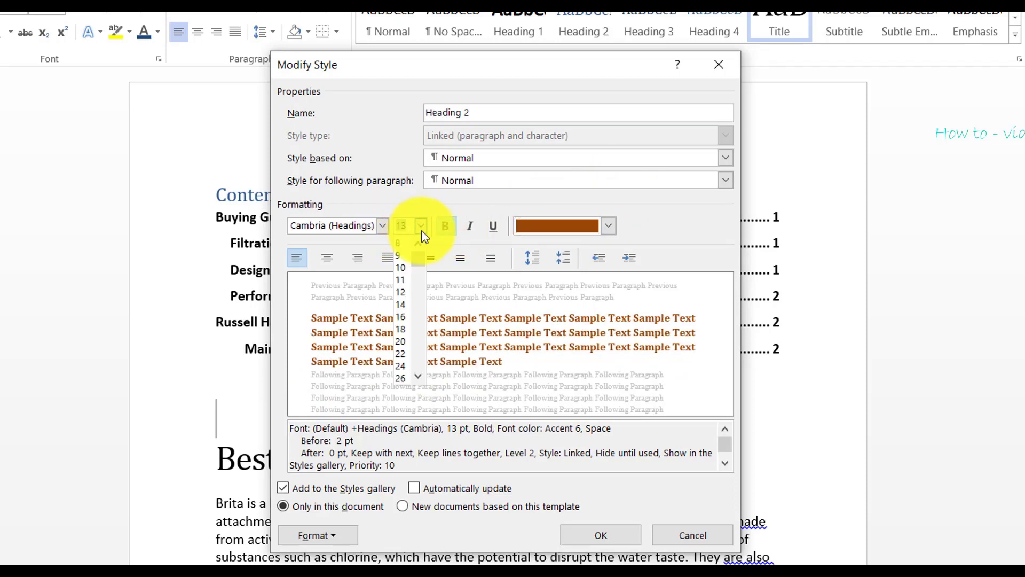
left_click(406, 319)
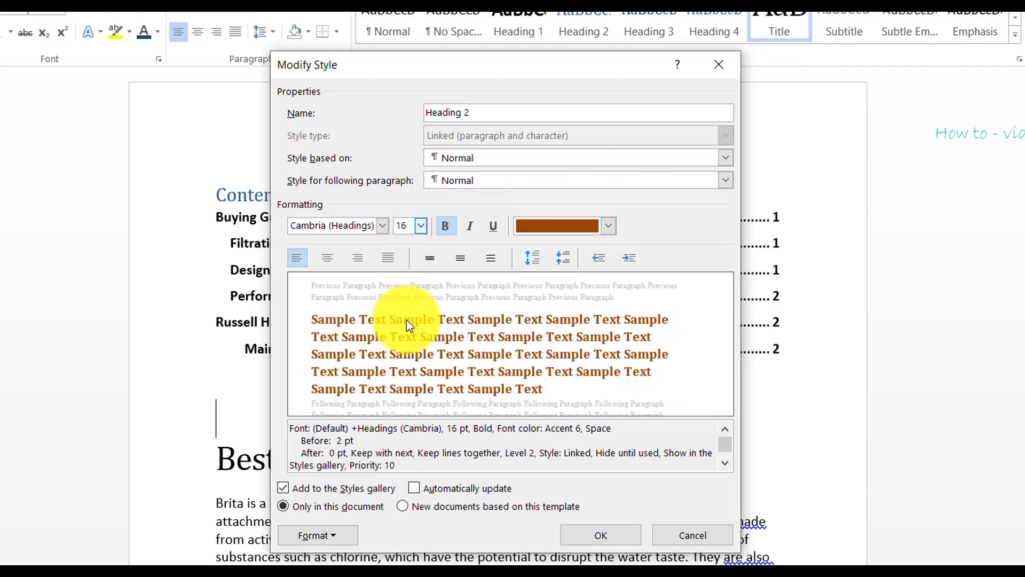
left_click(601, 540)
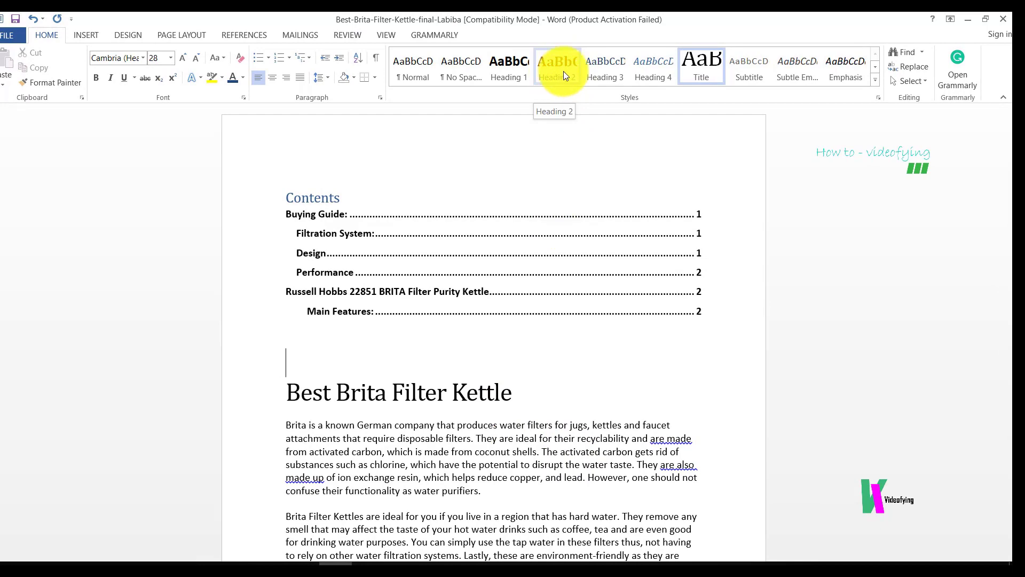
Step: Check how the modified Heading 2 style appears on the "Filtration System:" and "Design" headings, and return to the table of contents
scroll(469, 179, "down", 5)
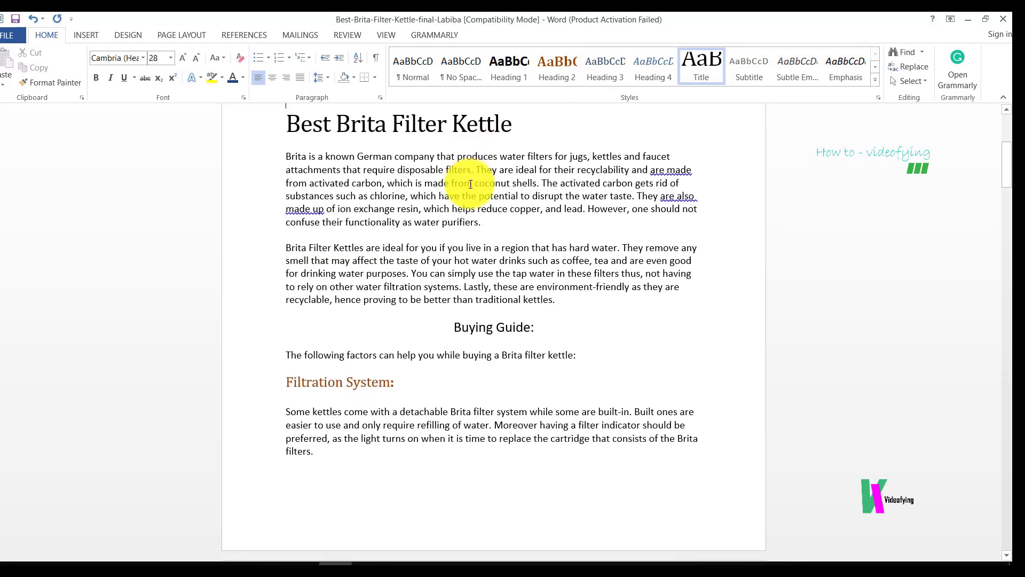
scroll(272, 359, "down", 2)
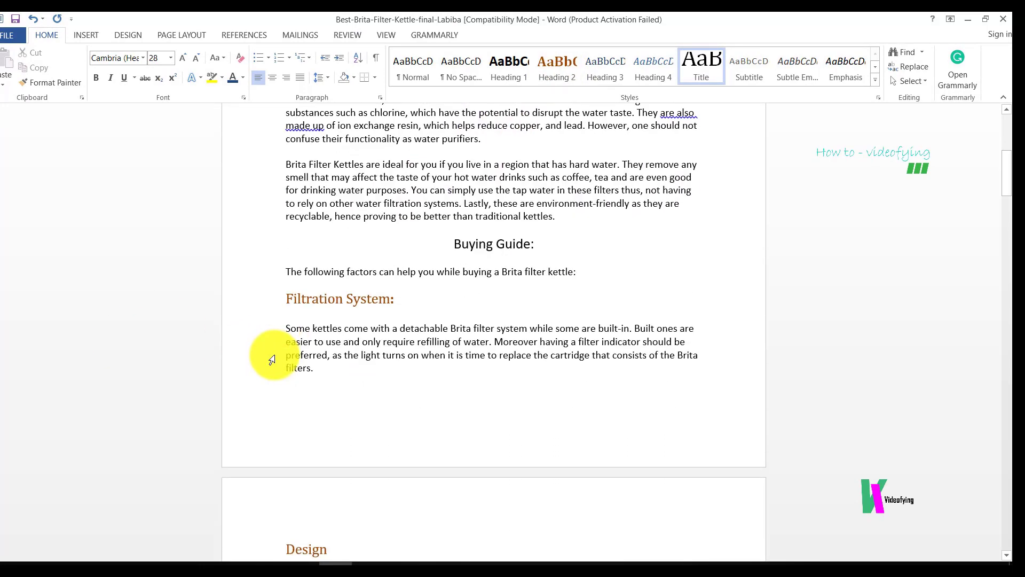
left_click(251, 300)
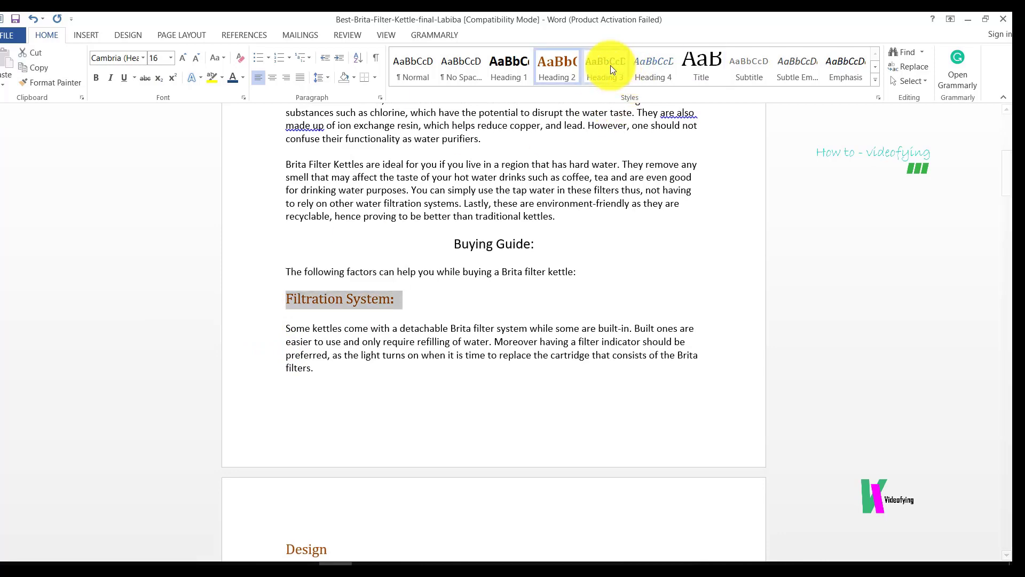
left_click(412, 312)
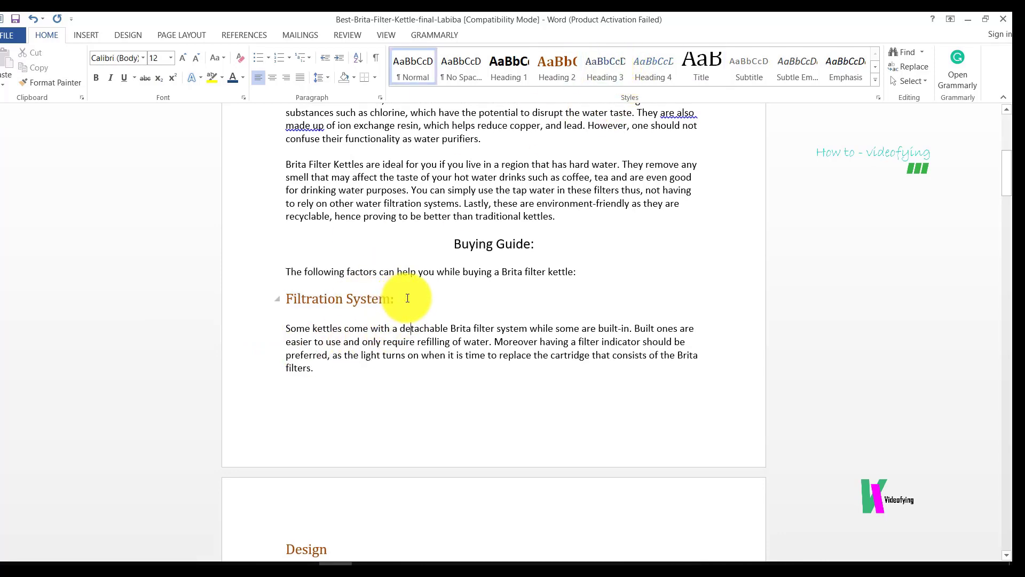
scroll(408, 298, "up", 8)
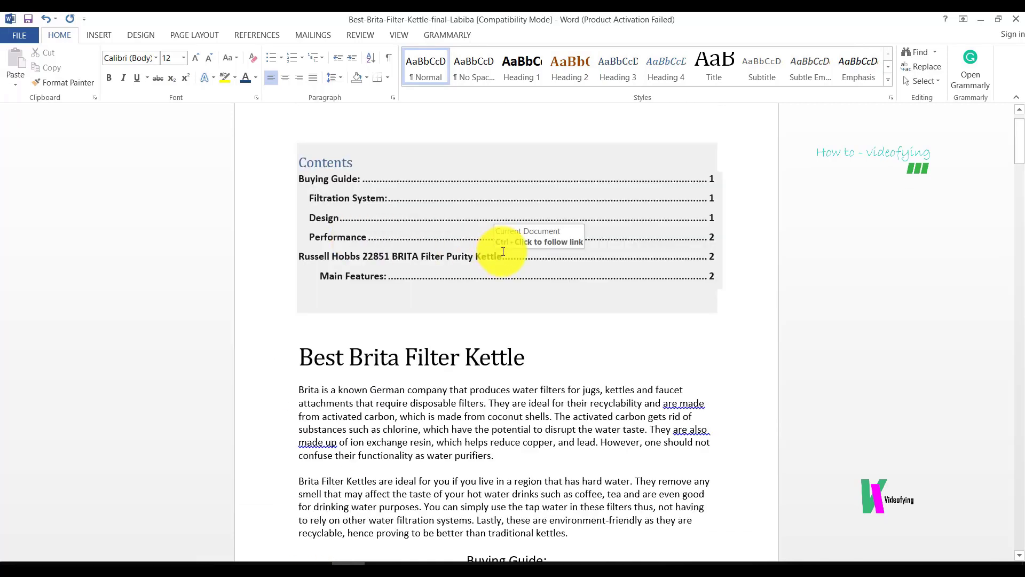